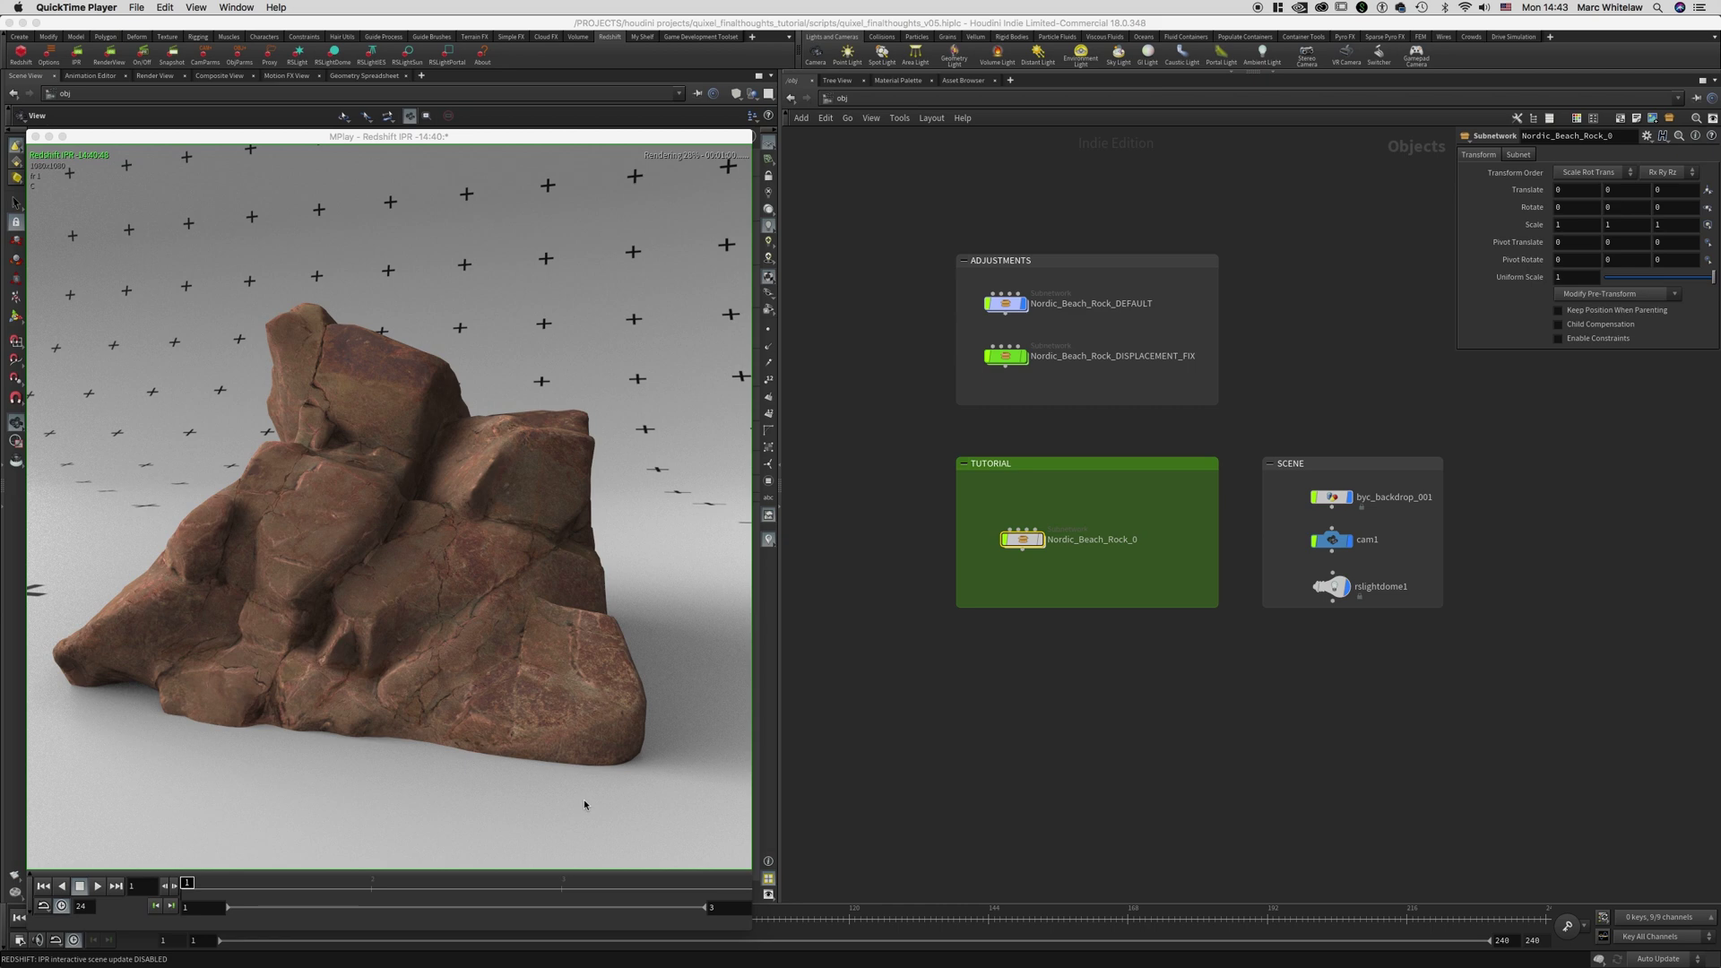
Step through MPlay frames 3, 2 and 1 to compare the earlier rock renders
left_click(563, 891)
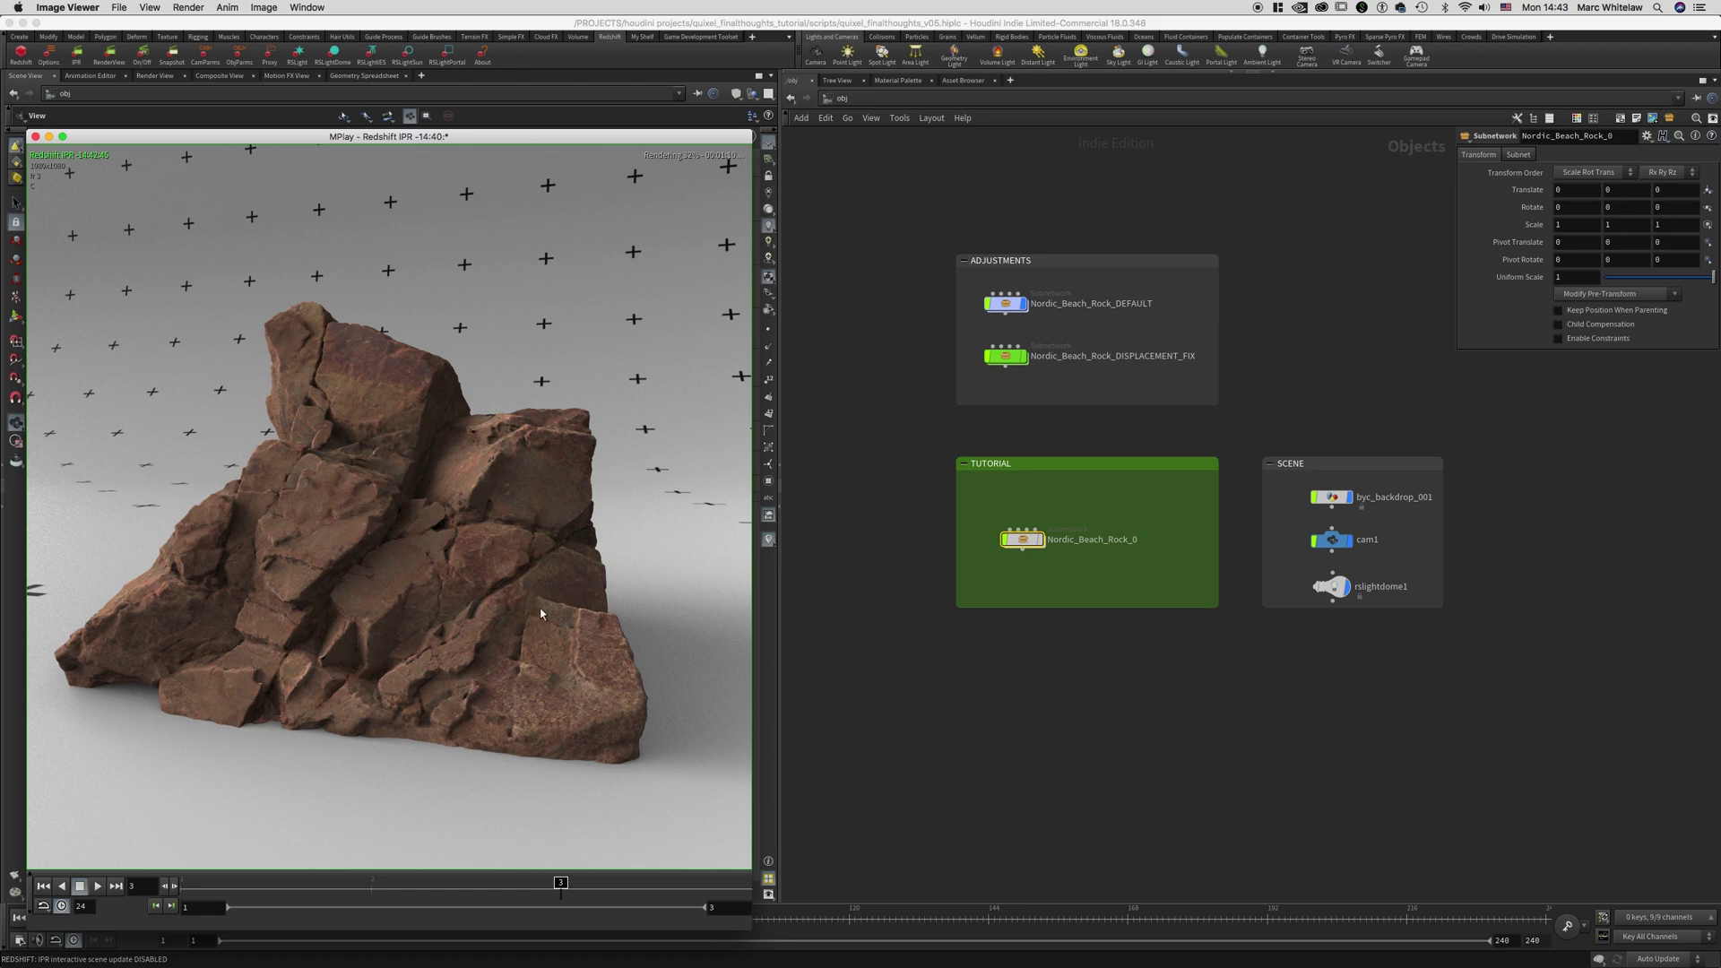
left_click(373, 894)
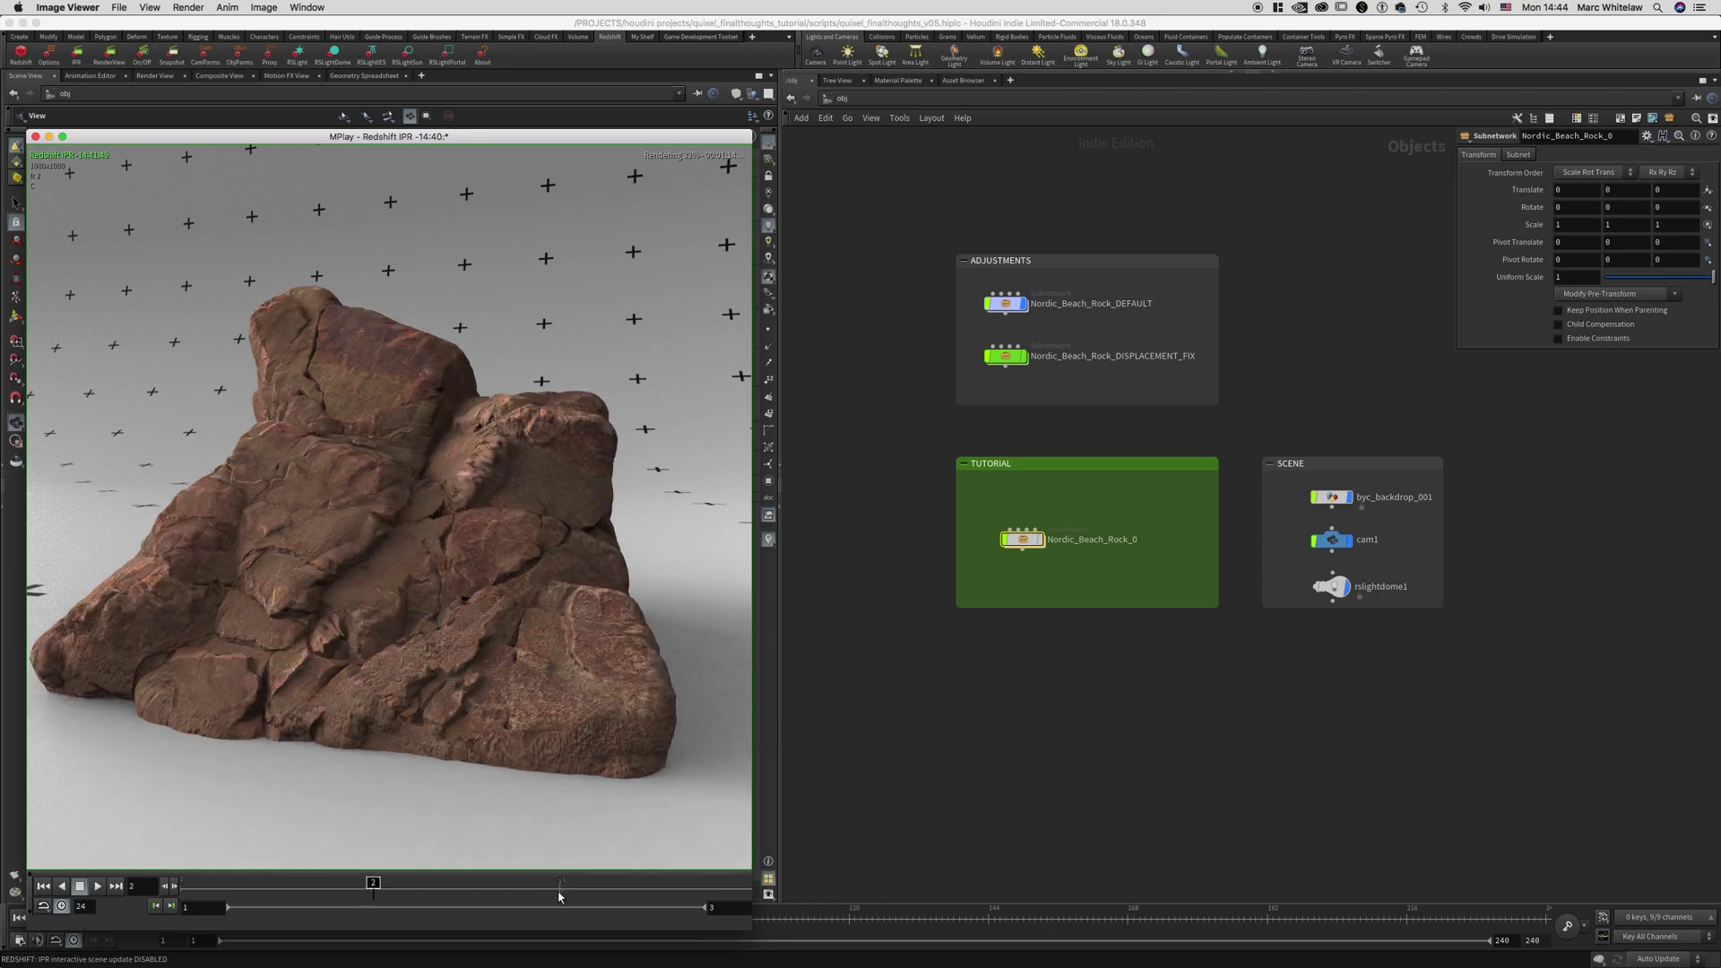
mouse_move(563, 894)
left_mouse_down()
mouse_move(358, 903)
mouse_move(325, 927)
mouse_move(581, 906)
mouse_move(563, 906)
left_mouse_up()
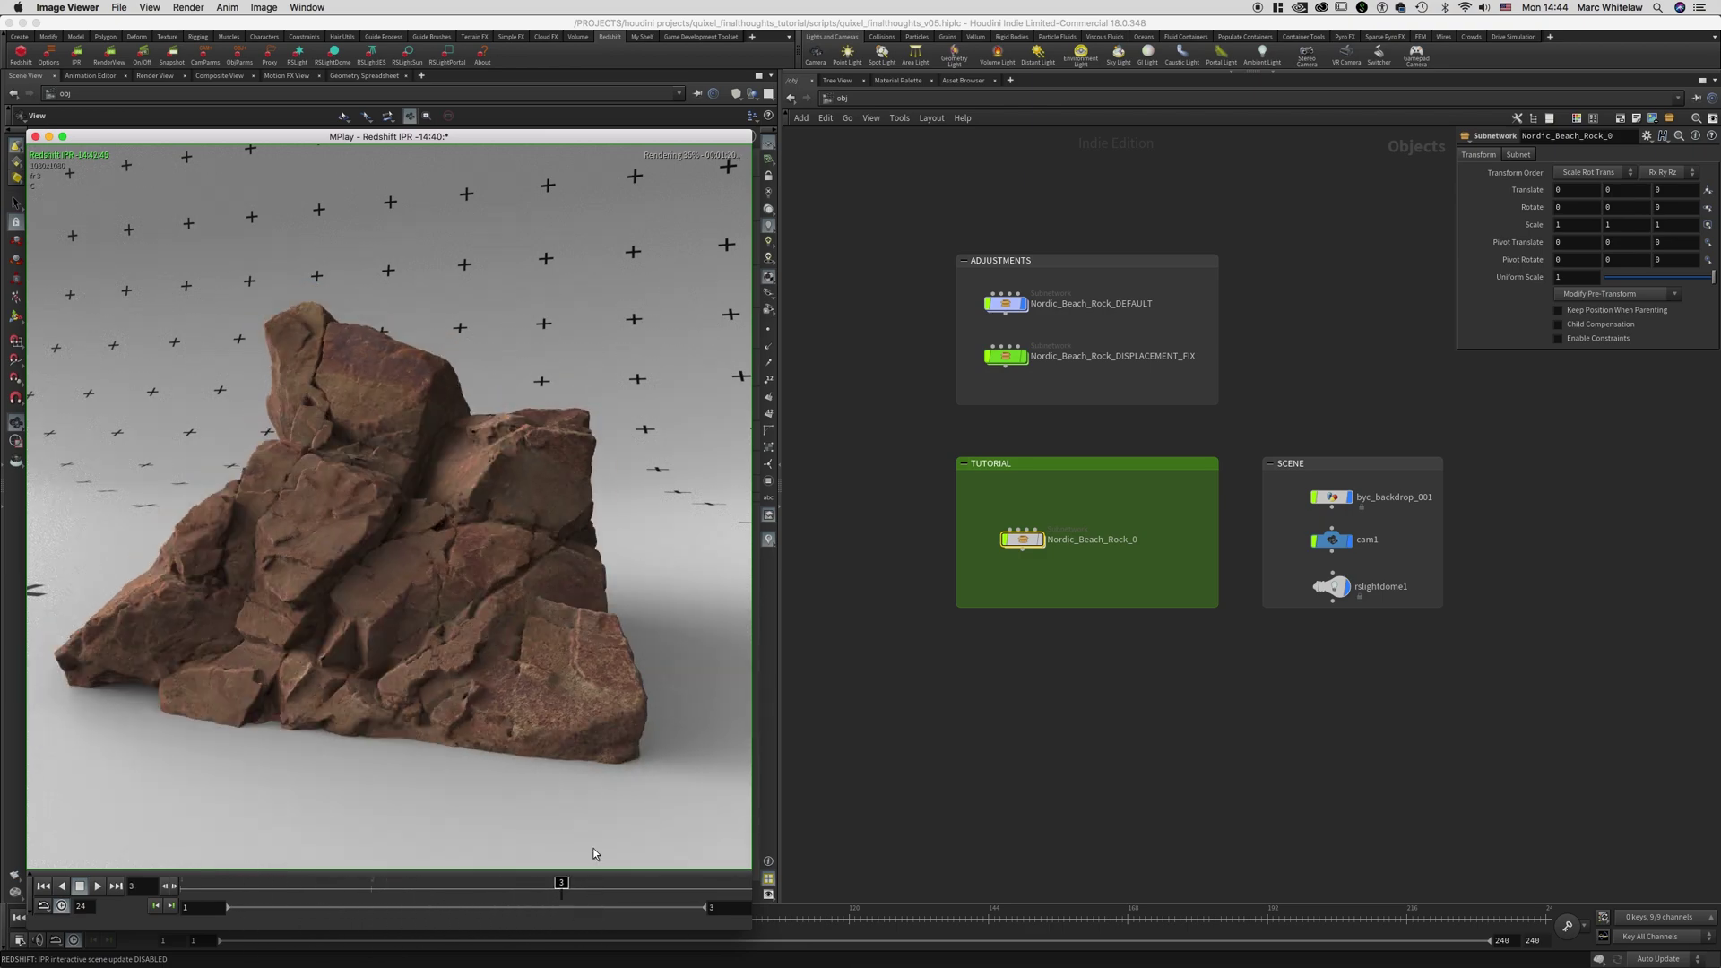
Export the Nordic Beach Rock from Quixel Bridge into Houdini
left_click(49, 137)
key("super+Tab")
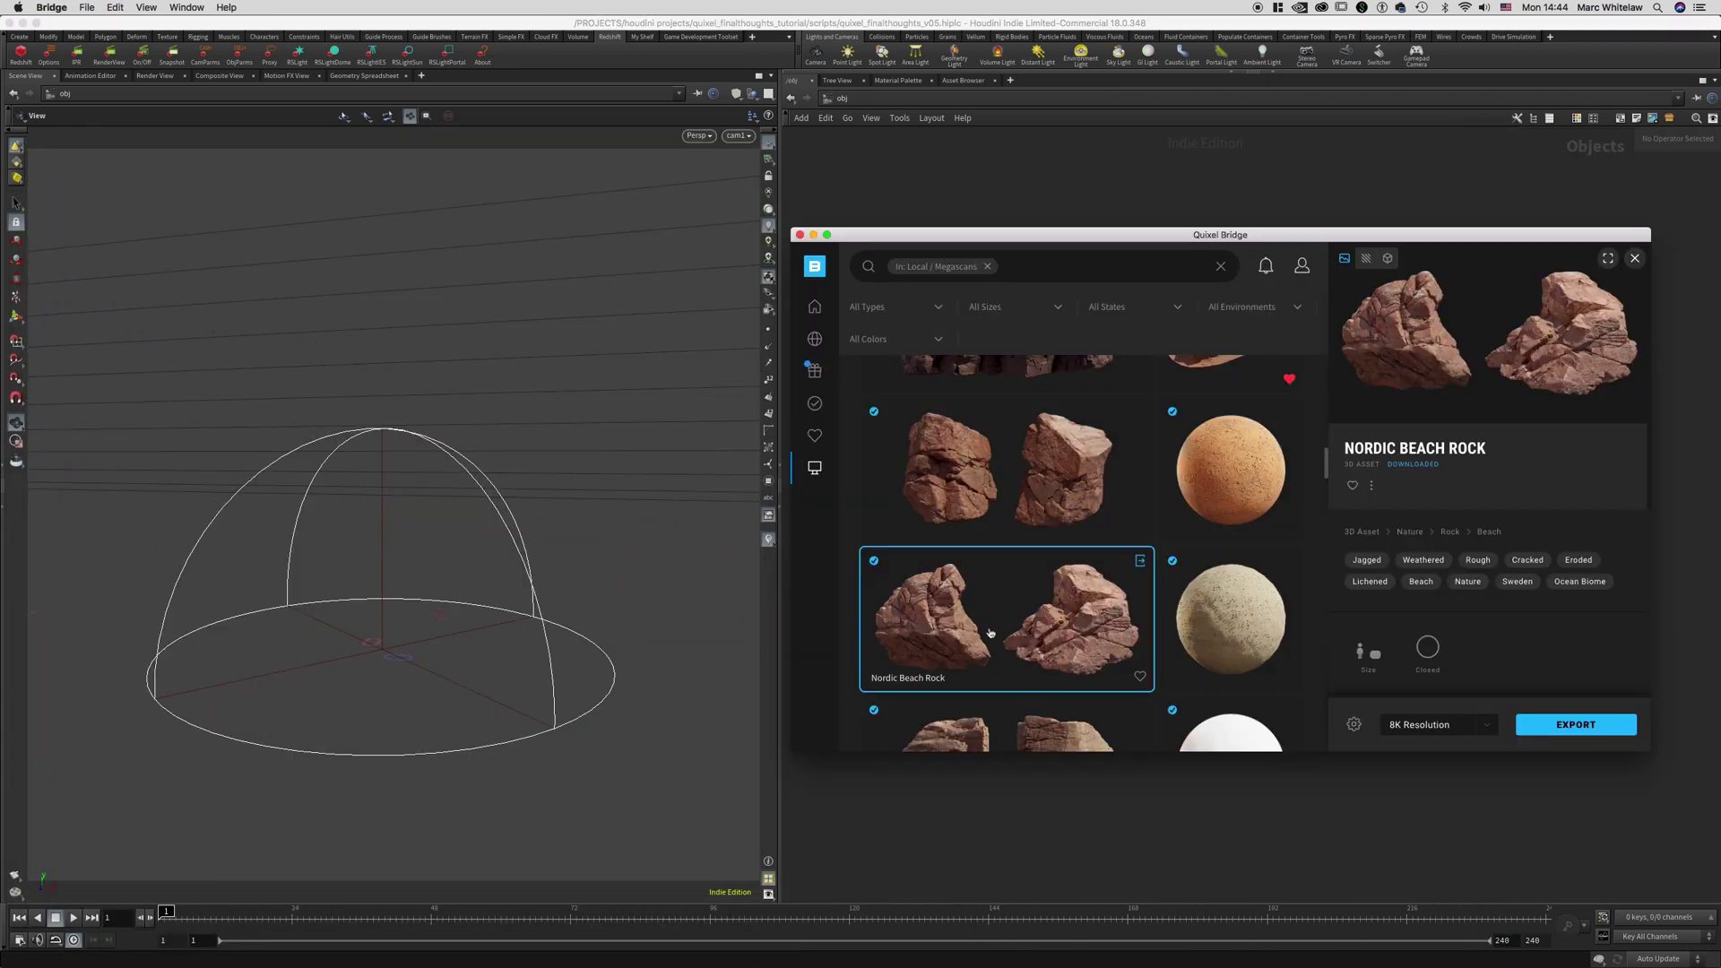
left_click(1567, 731)
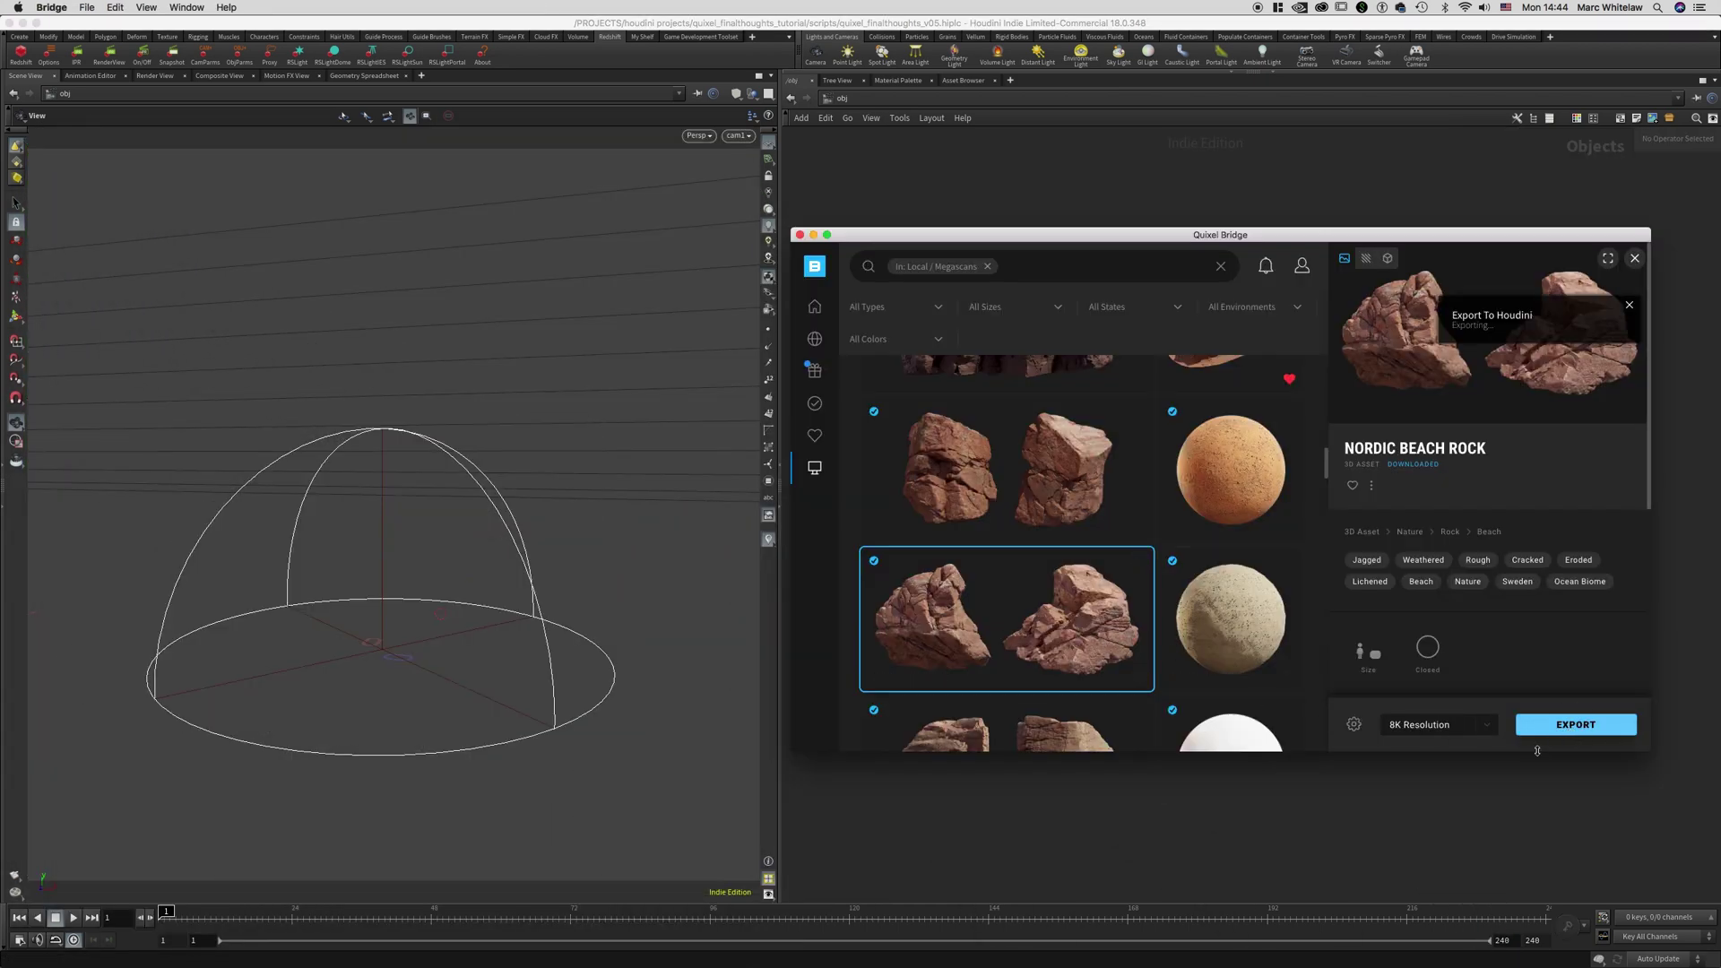
left_click(1153, 828)
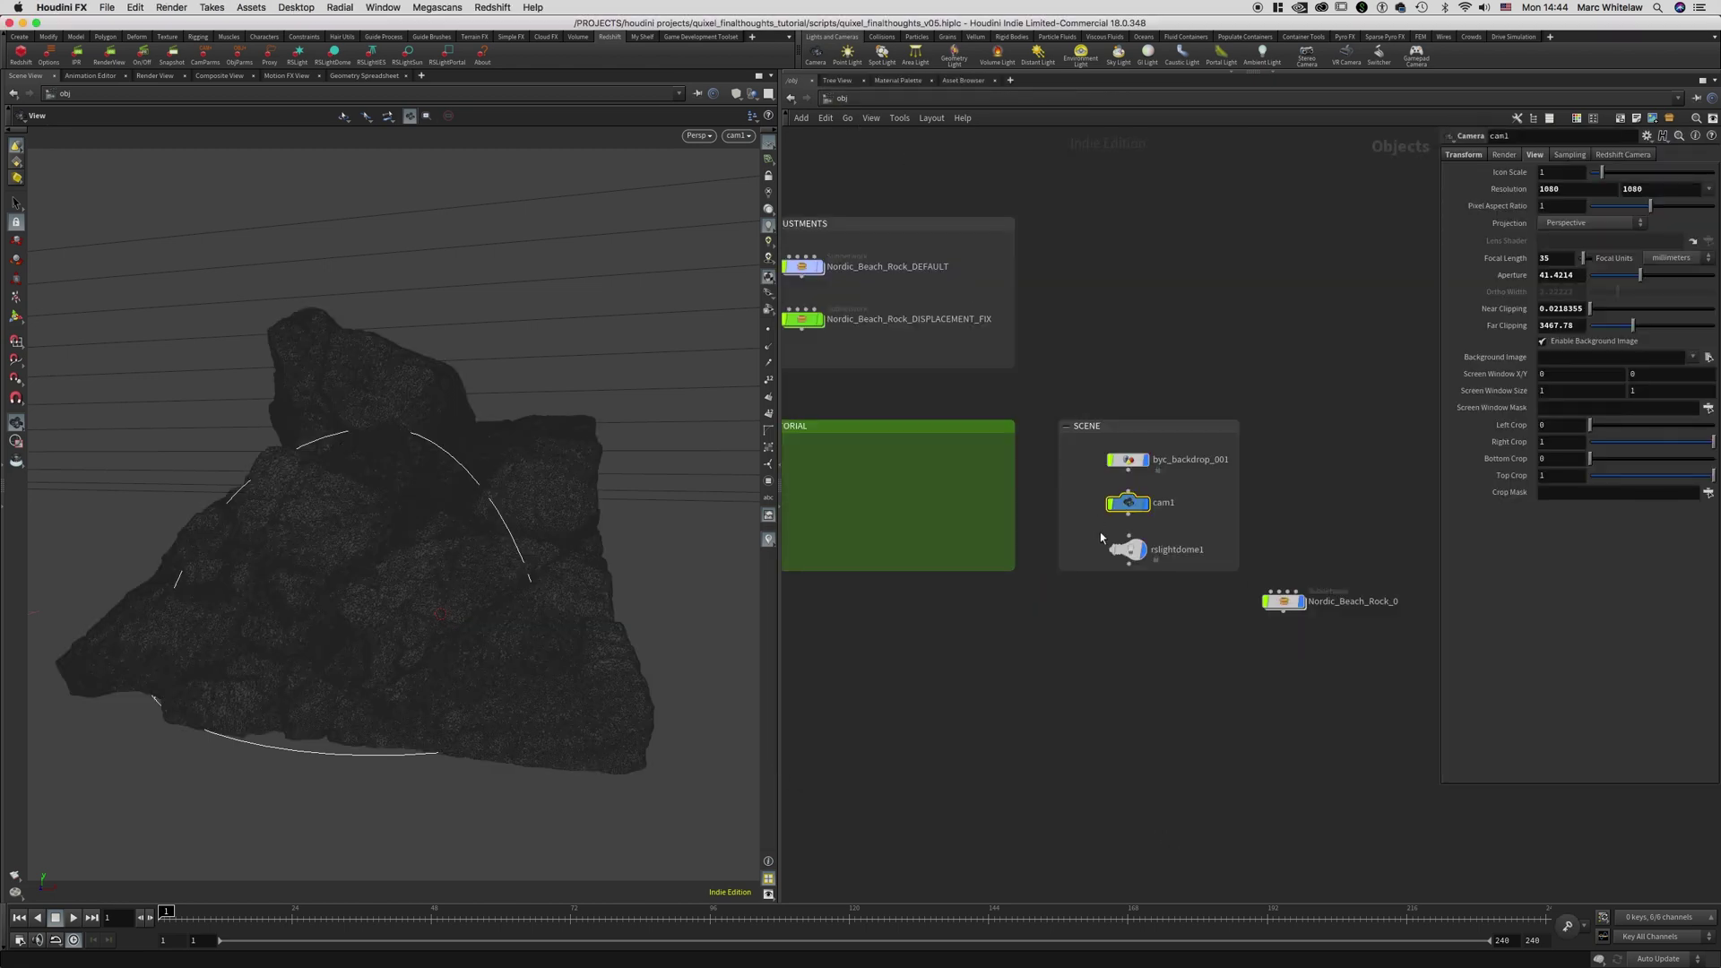
Place the rock node in the TUTORIAL box and lay out every node inside Asset_Geometry
left_click_drag(1284, 600, 871, 507)
middle_click_drag(872, 506, 1069, 535)
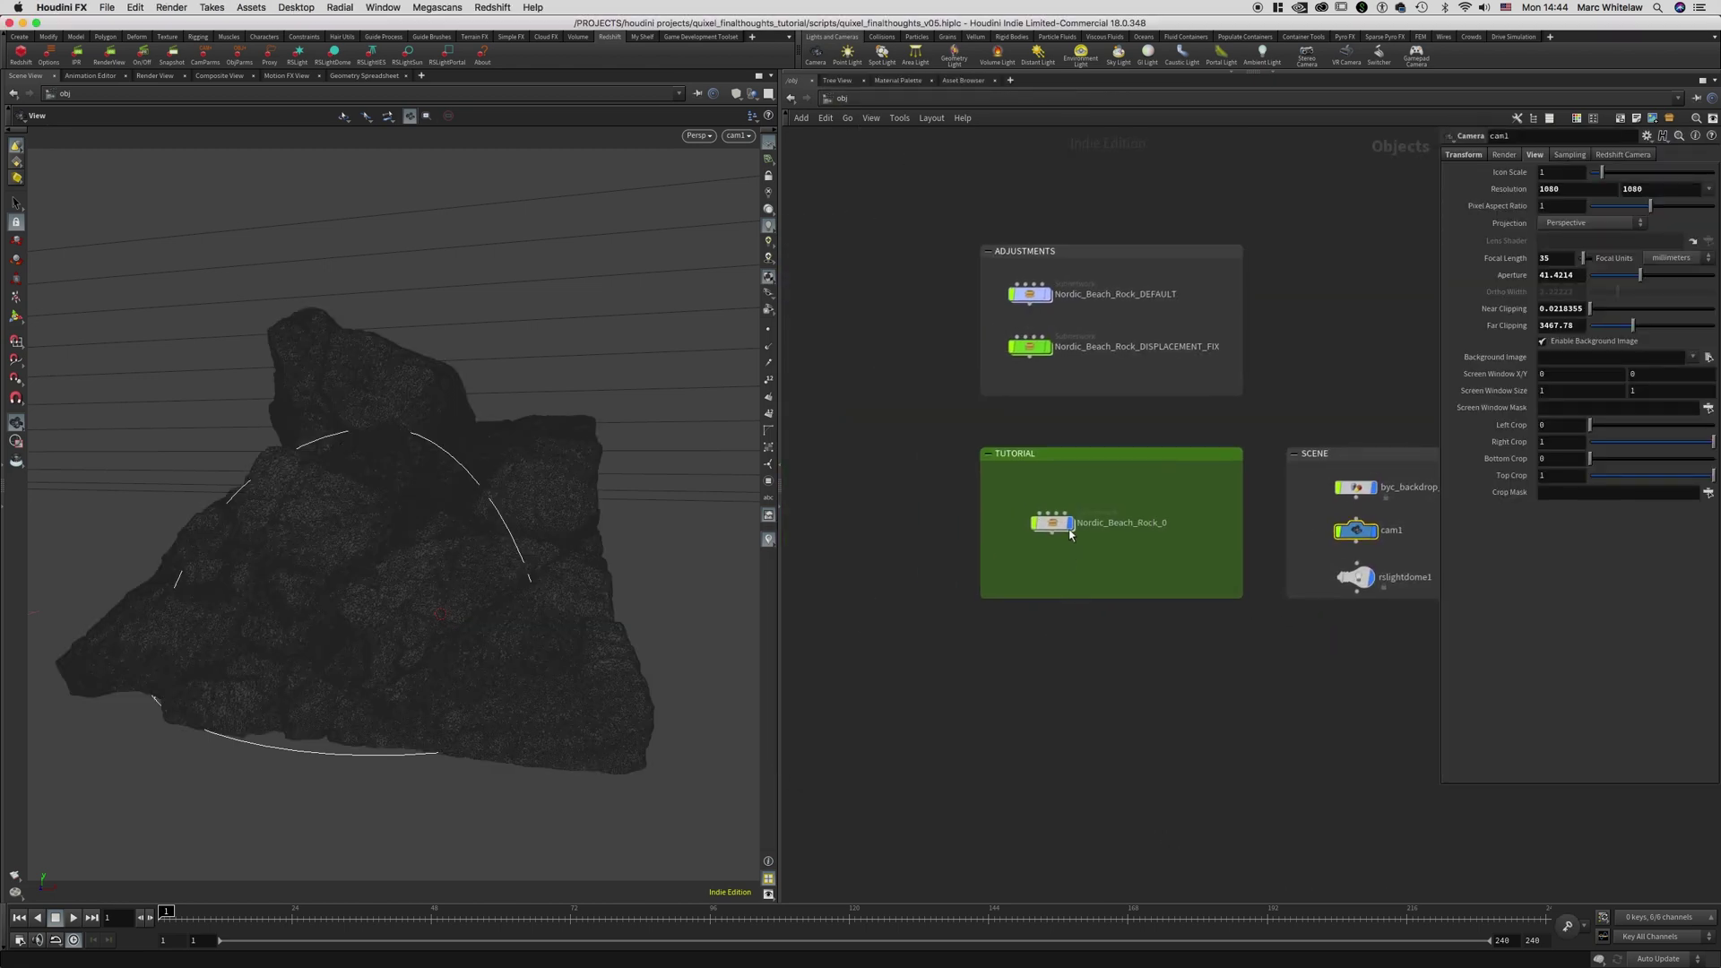
double_click(1070, 534)
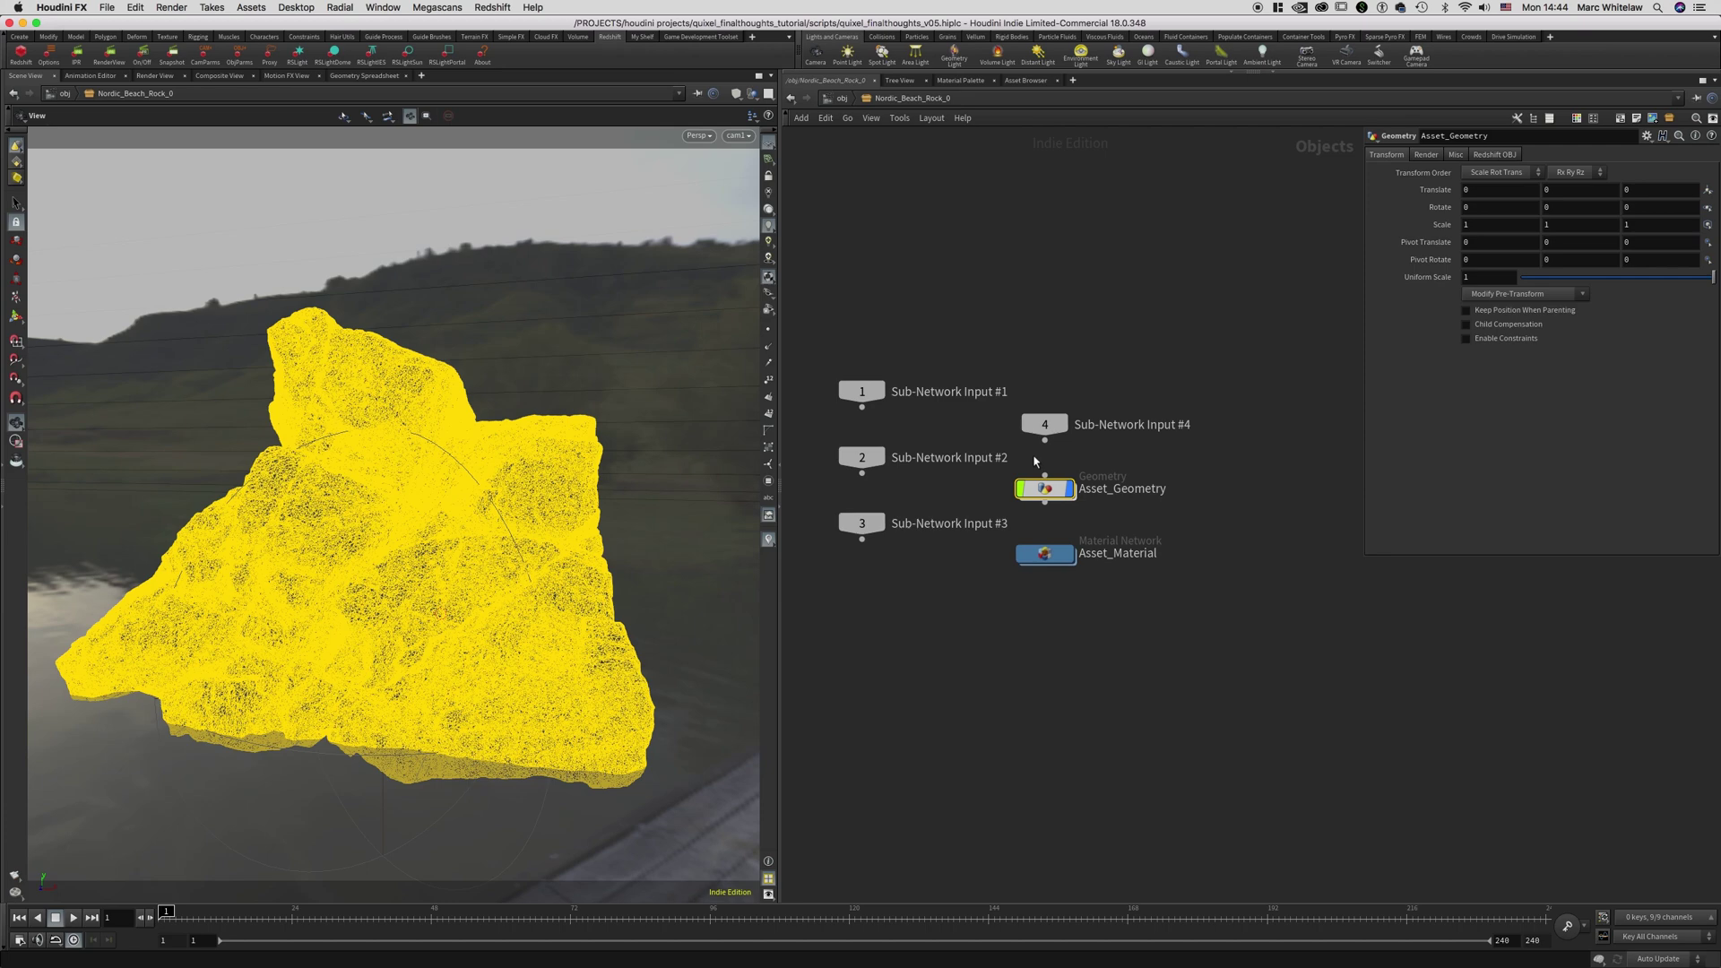
double_click(1042, 487)
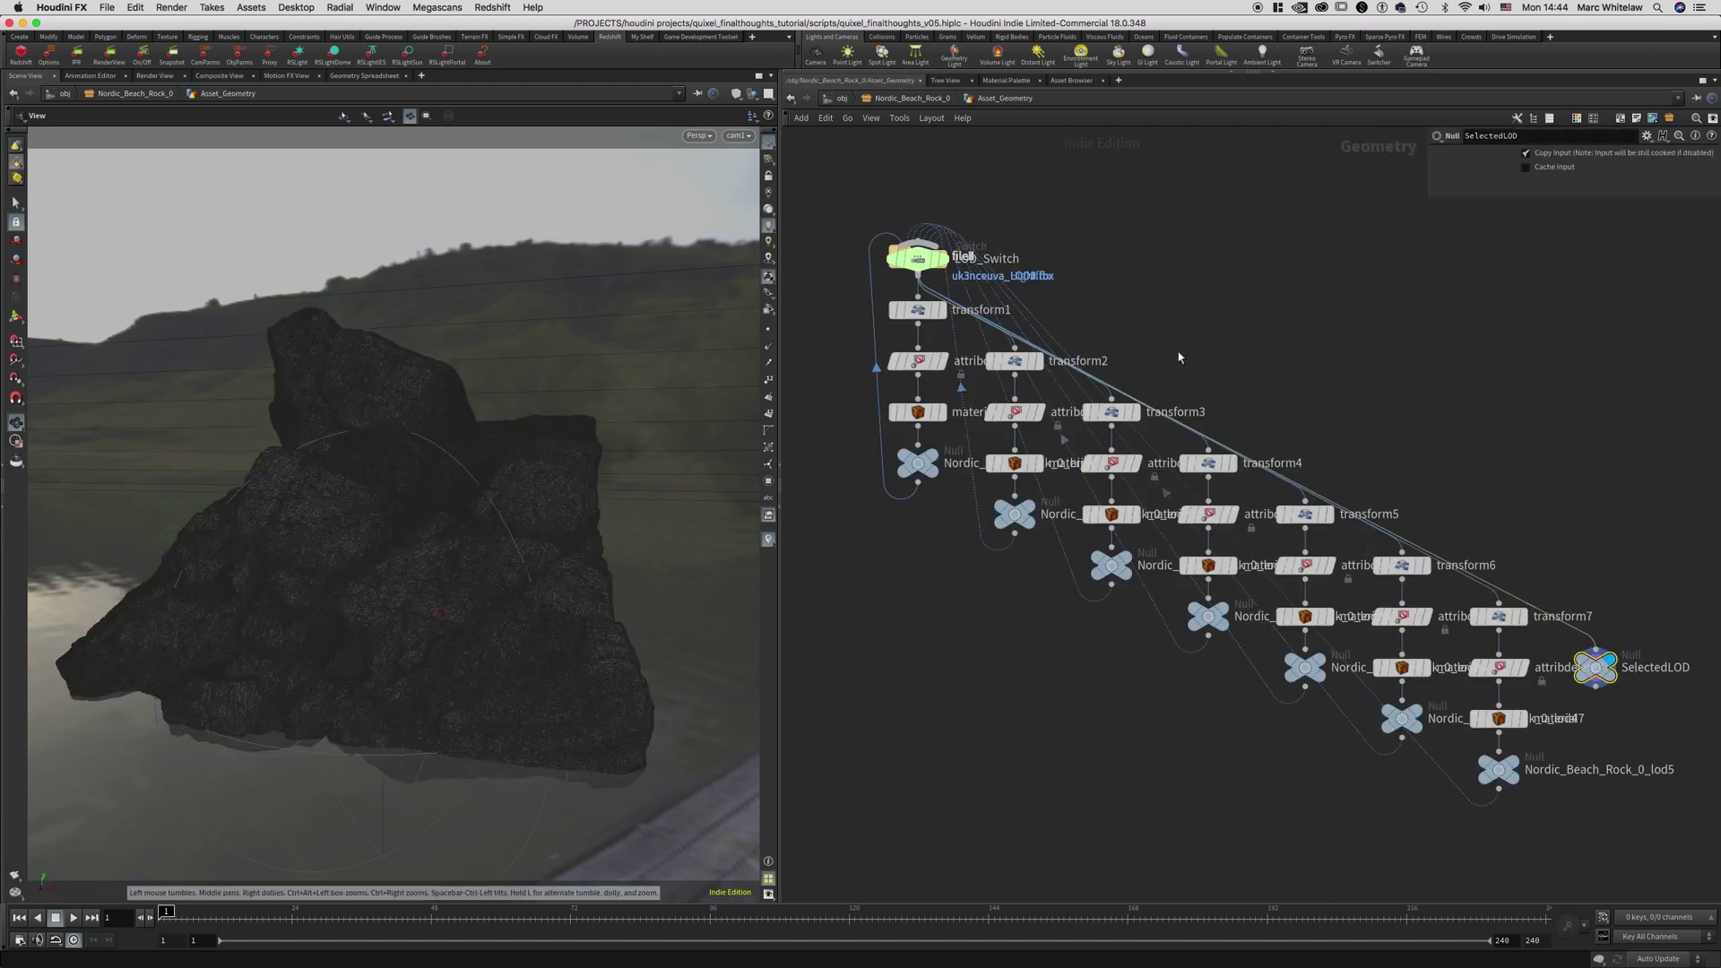
key("super+a")
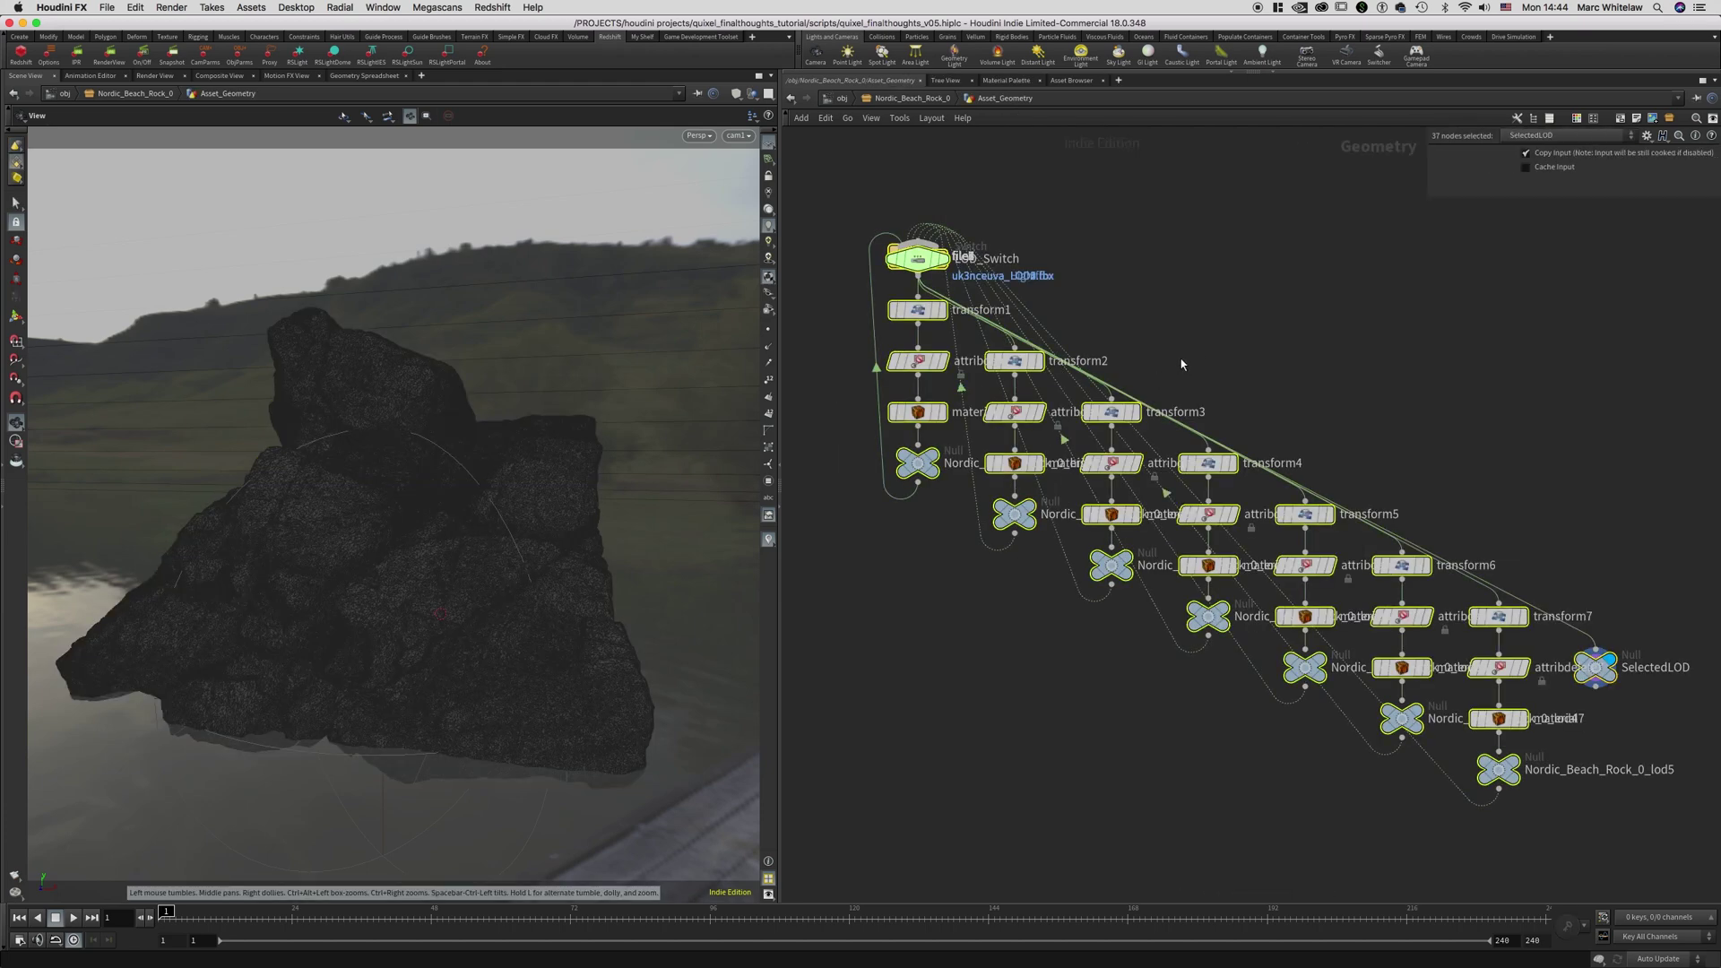
key("shift+l")
key("h")
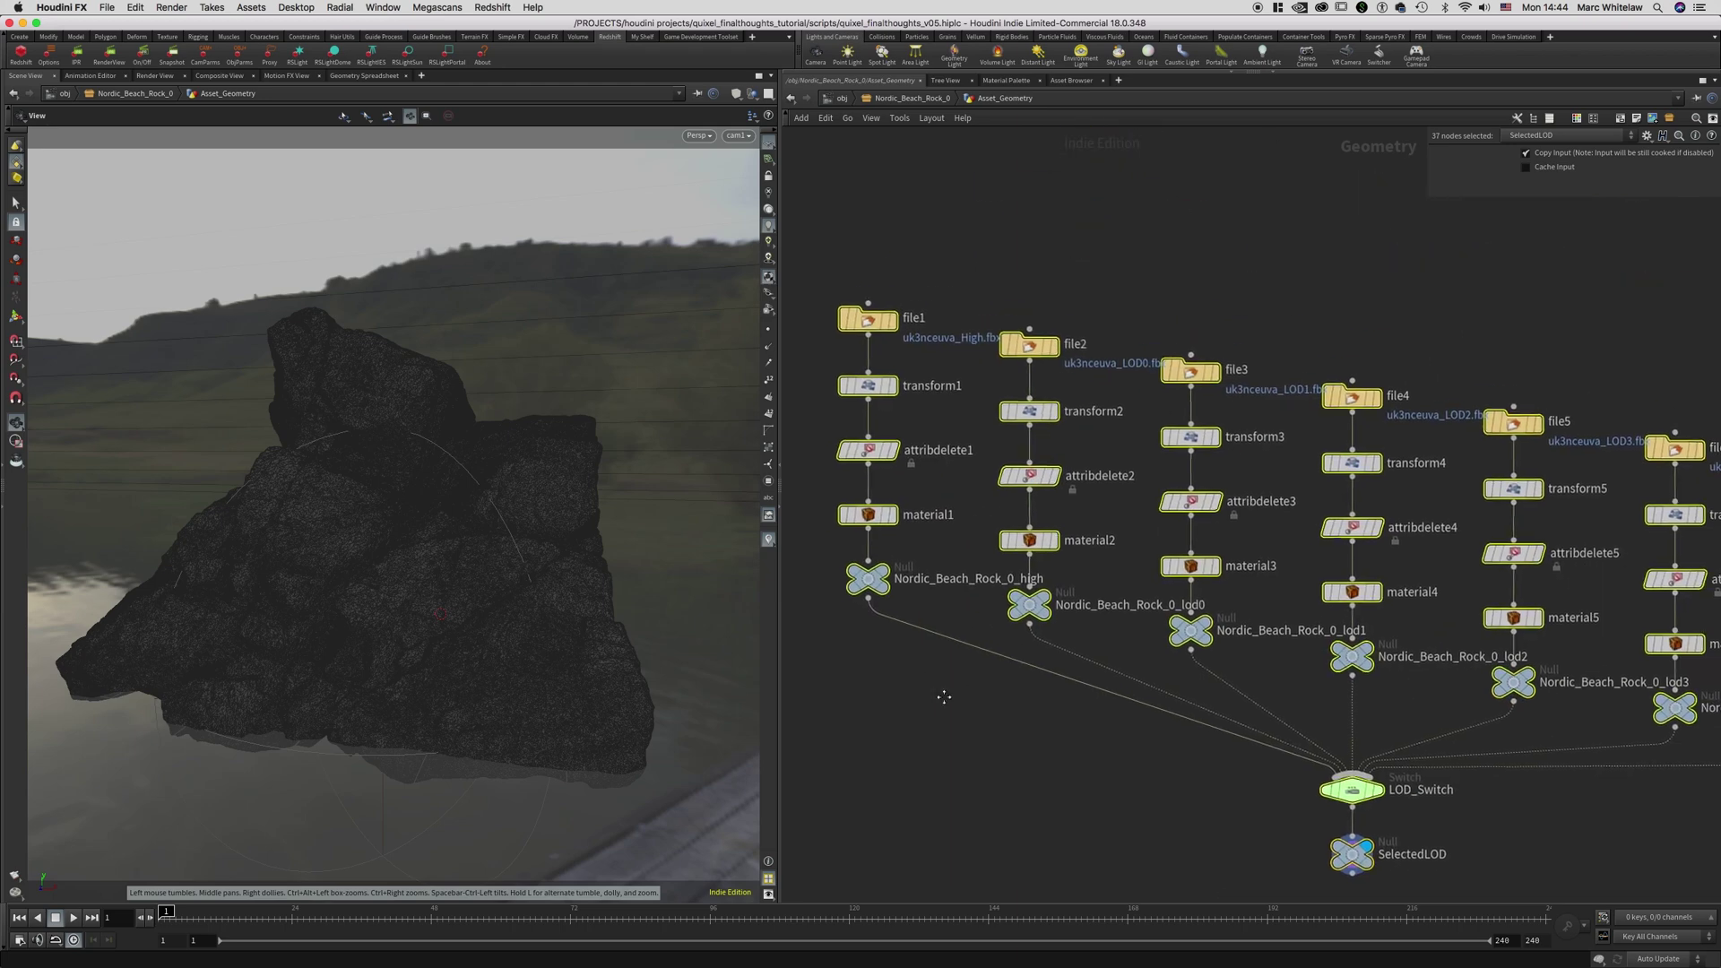
Delete the lod1–lod5 chains and move the high and lod0 chains beside LOD_Switch
left_click_drag(1199, 287, 1629, 561, "ctrl")
key("Delete")
left_click_drag(1199, 218, 955, 502)
left_click_drag(1026, 307, 1269, 318)
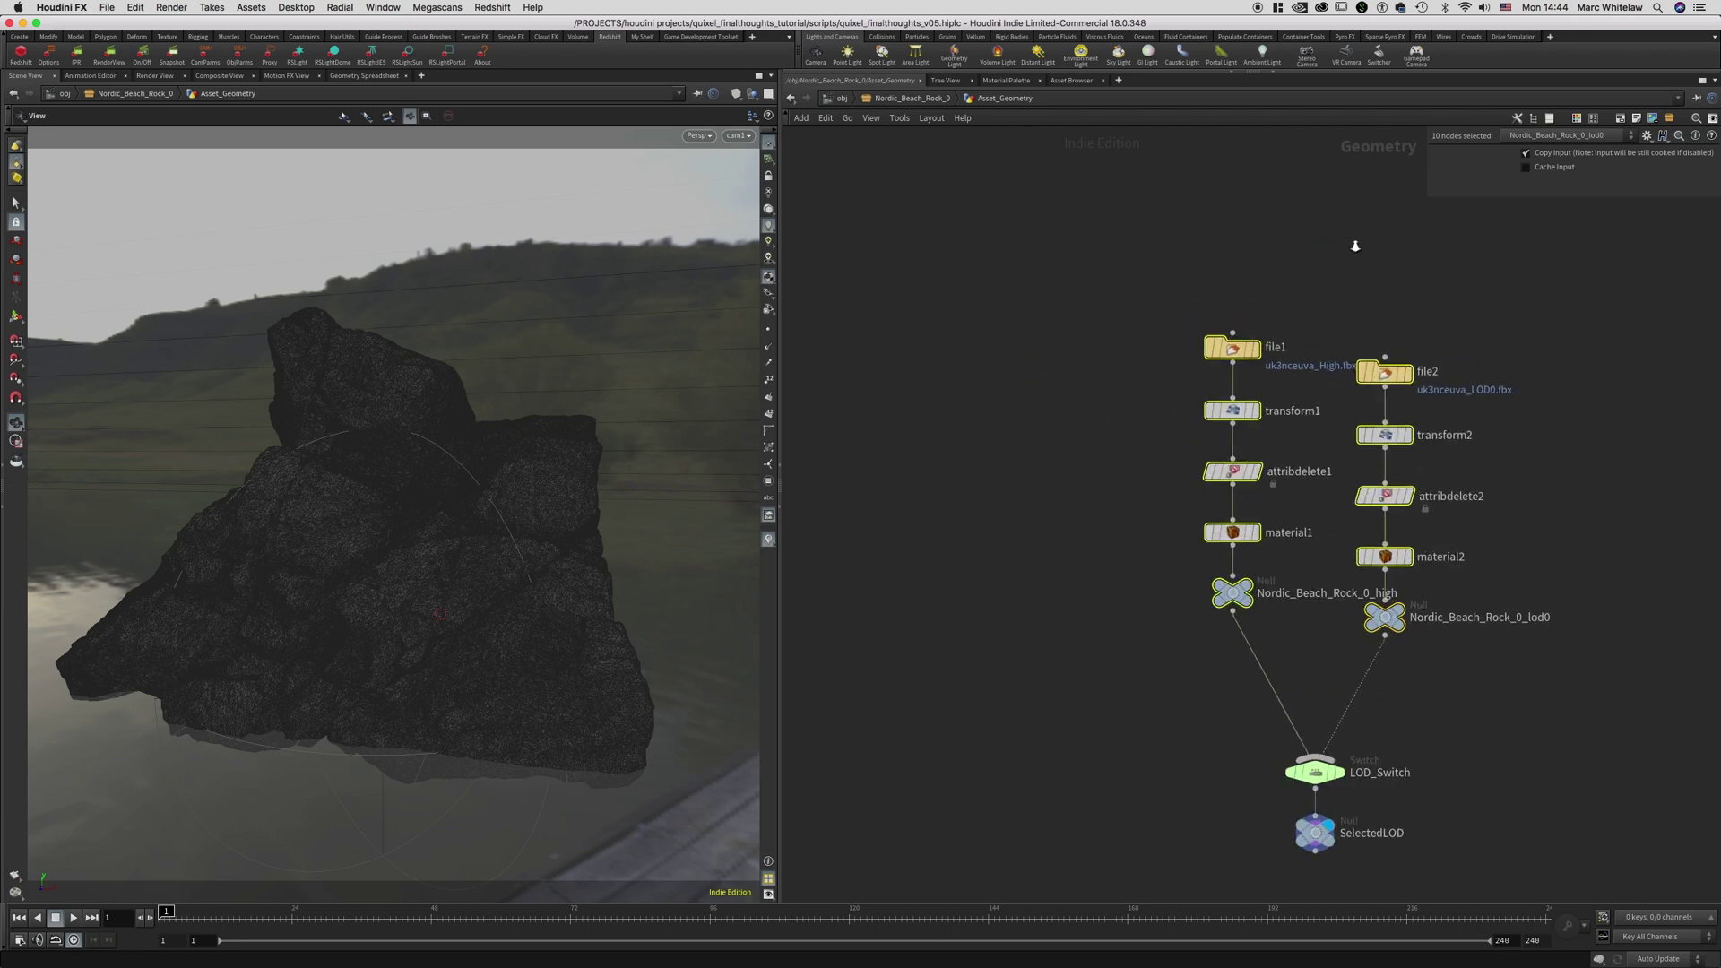
scroll(1165, 403, "up", 2)
left_click(1126, 350)
left_click_drag(1127, 311, 1126, 310)
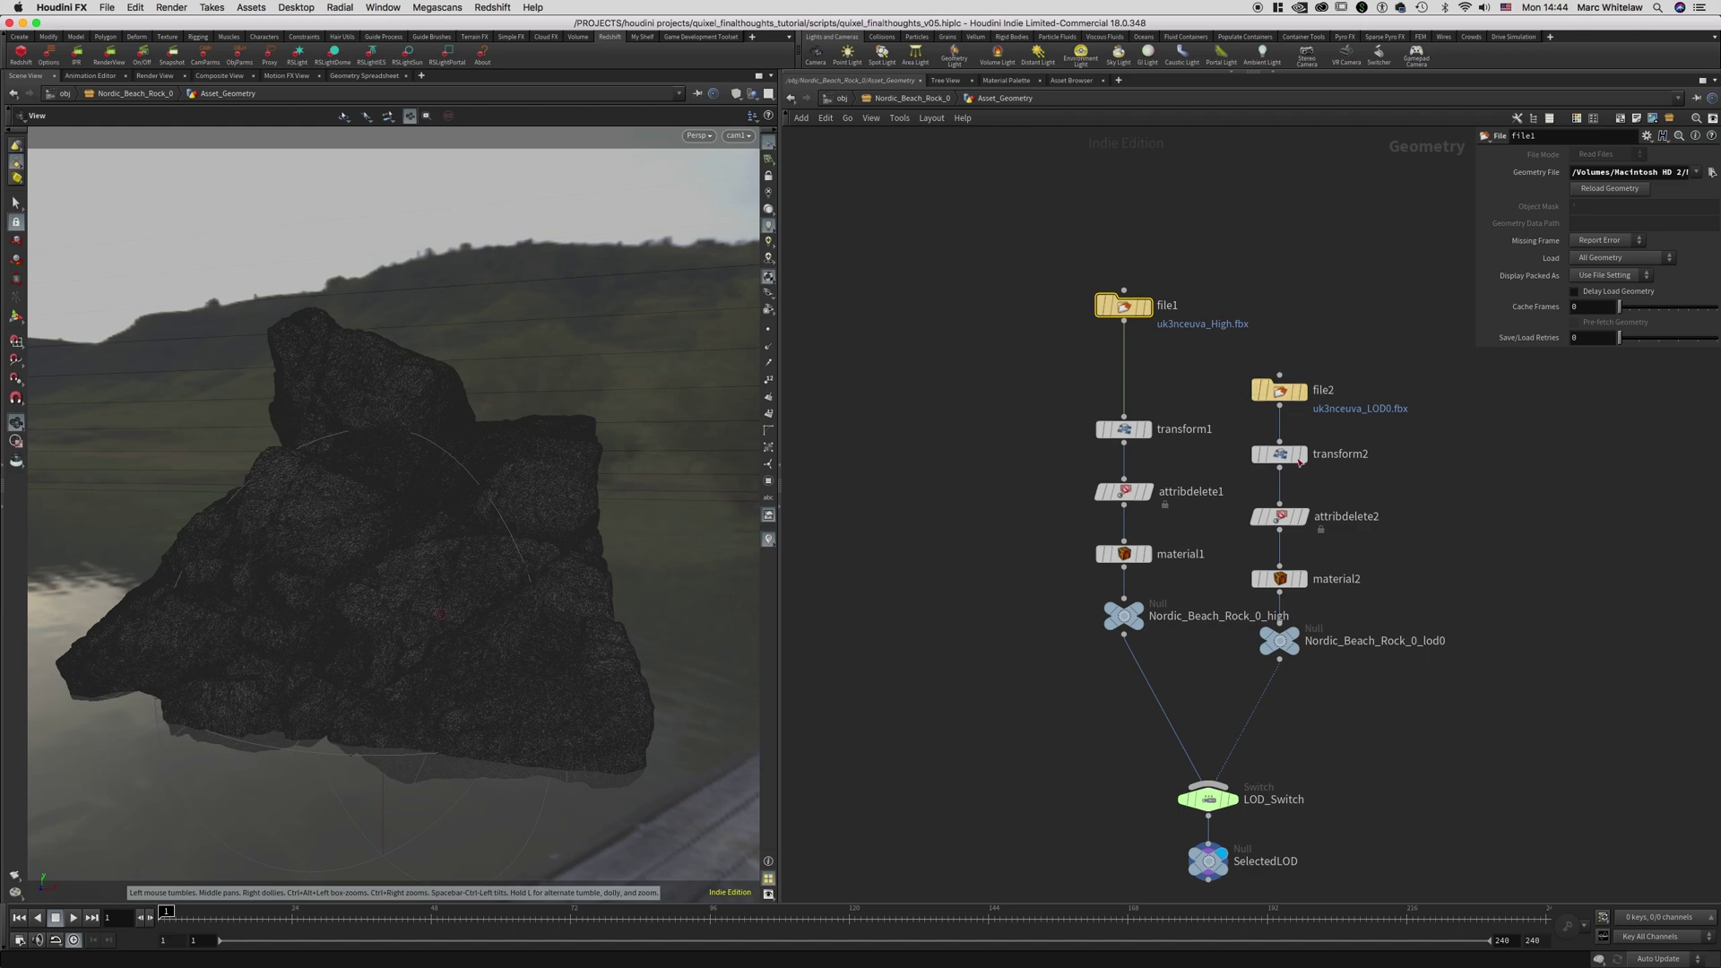
Set LOD_Switch's Select Input to 1, then compare file1 and file2 point counts
left_click(1208, 798)
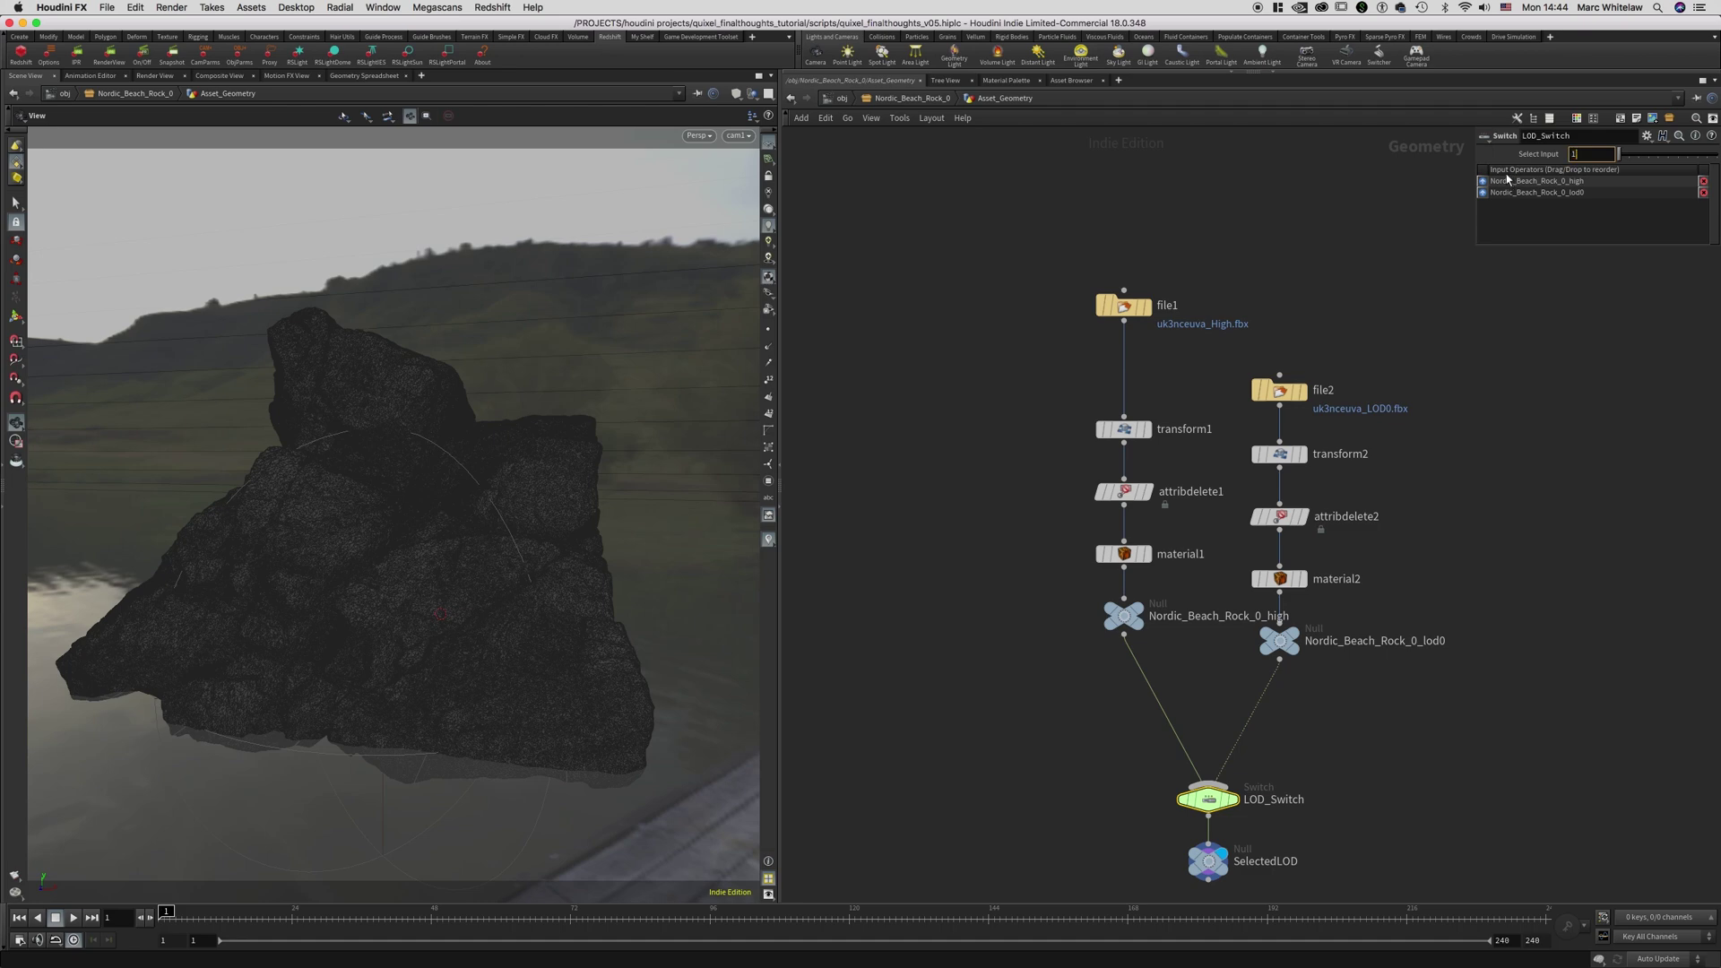
type("1")
key("Return")
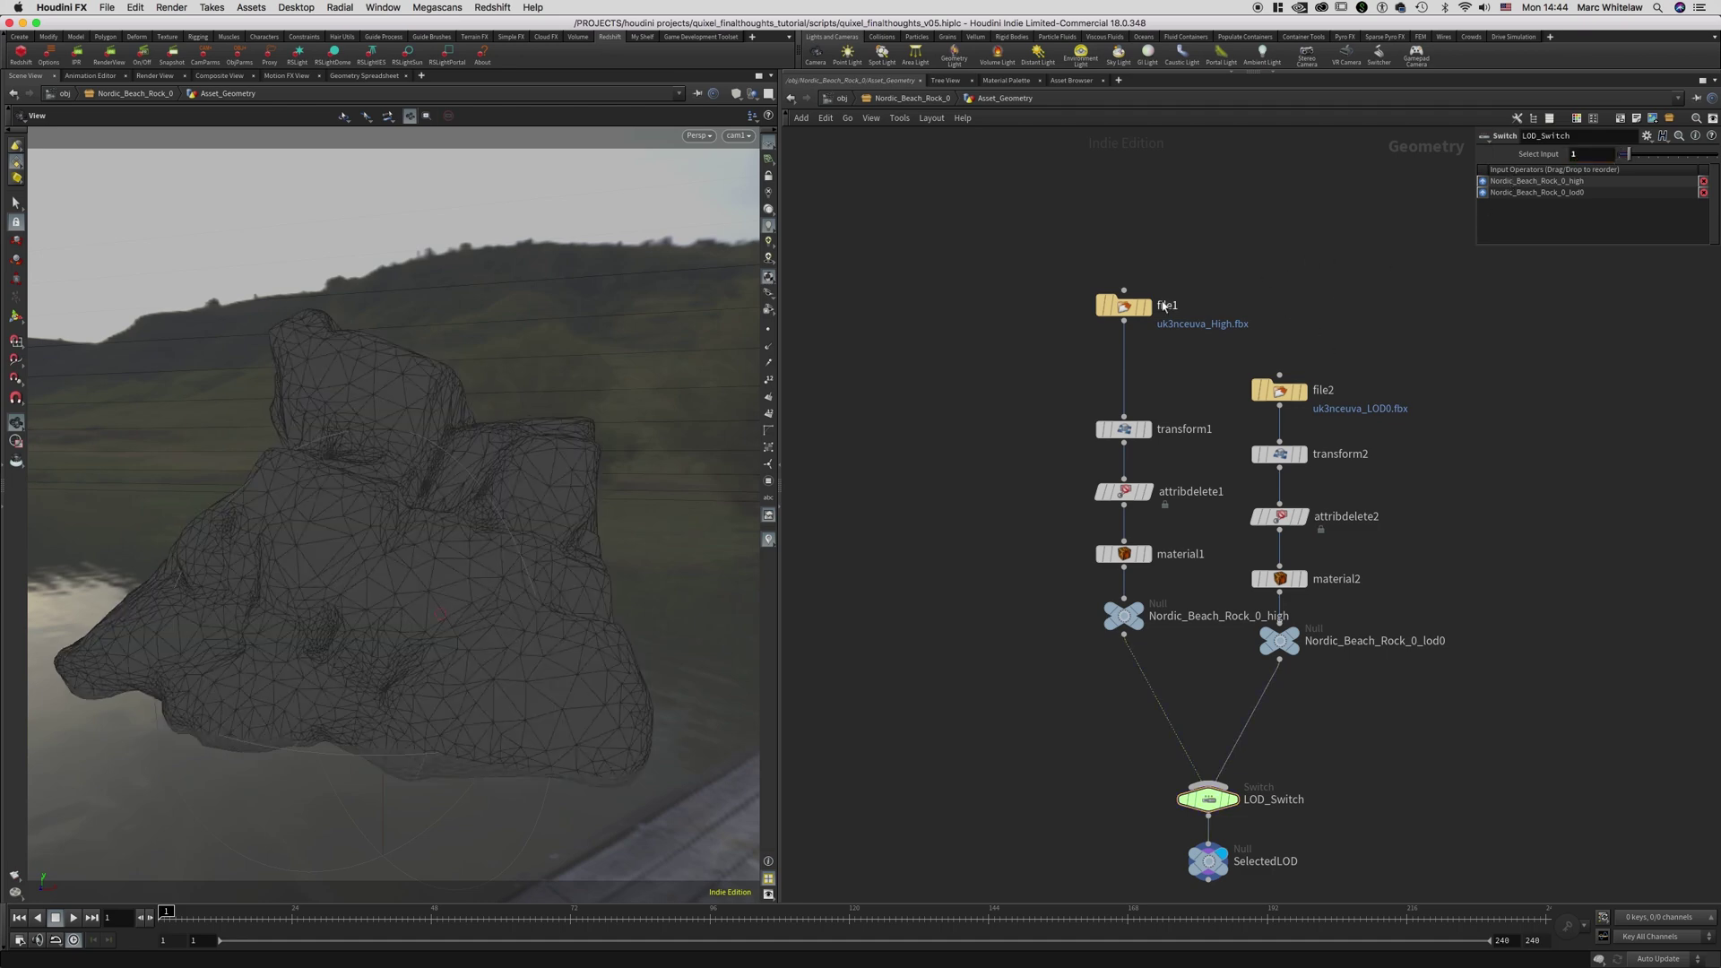
middle_click(1126, 312)
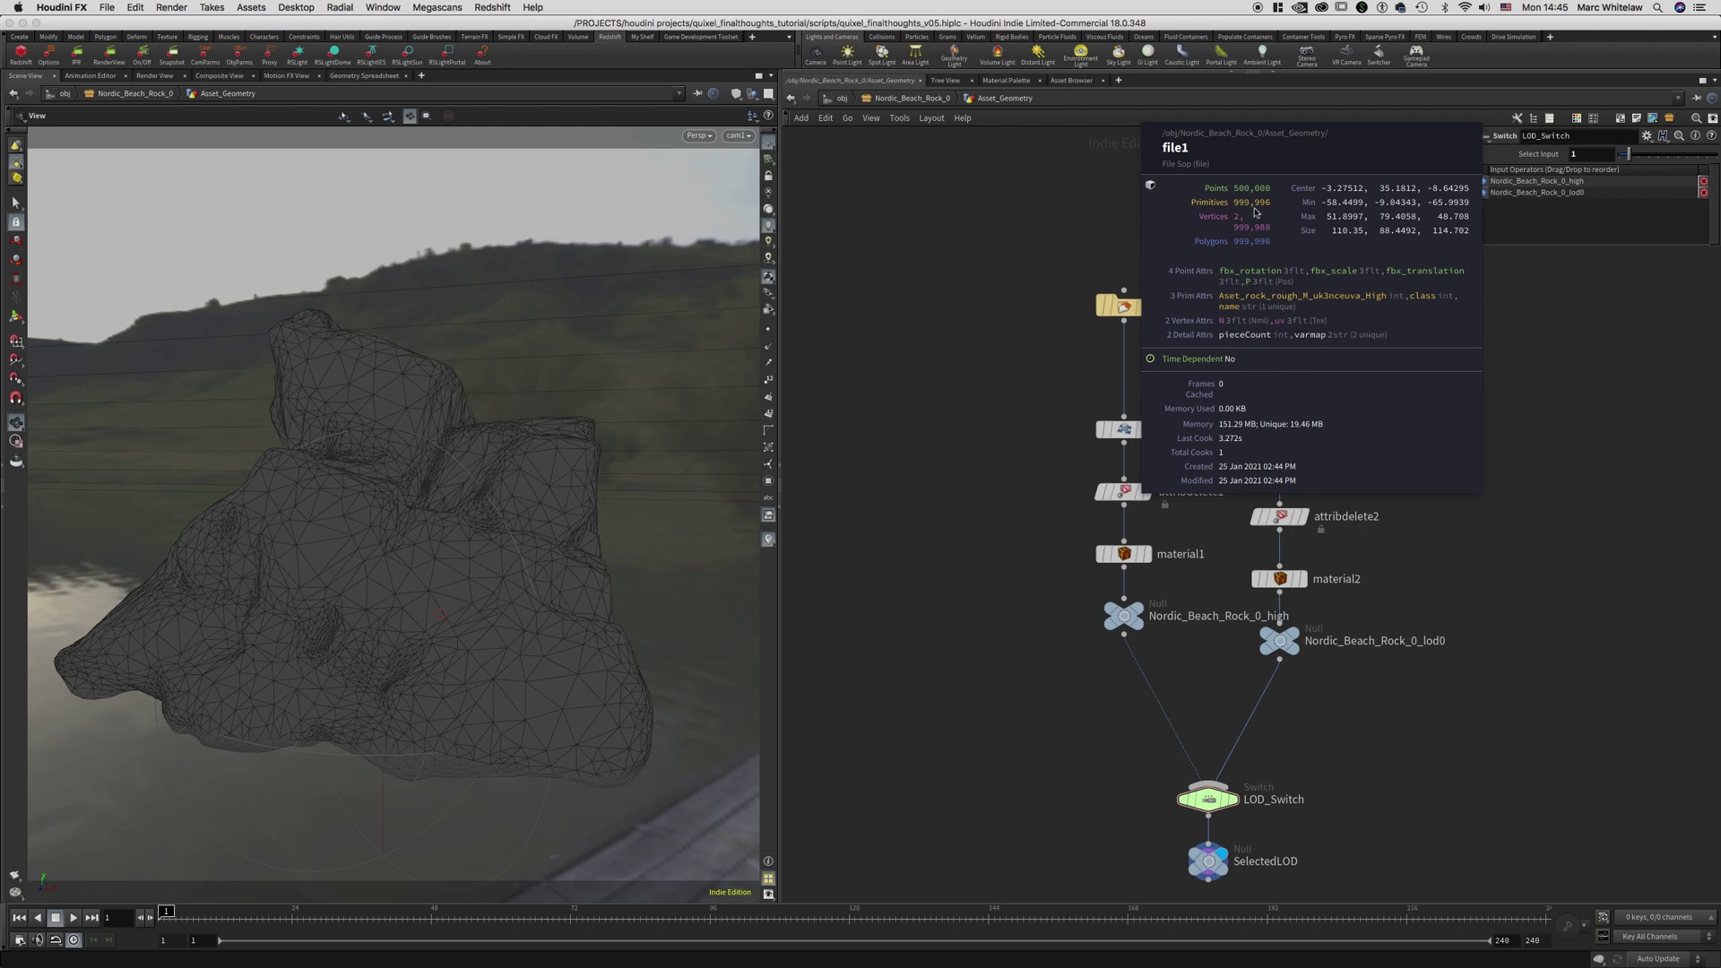
middle_click(1282, 394)
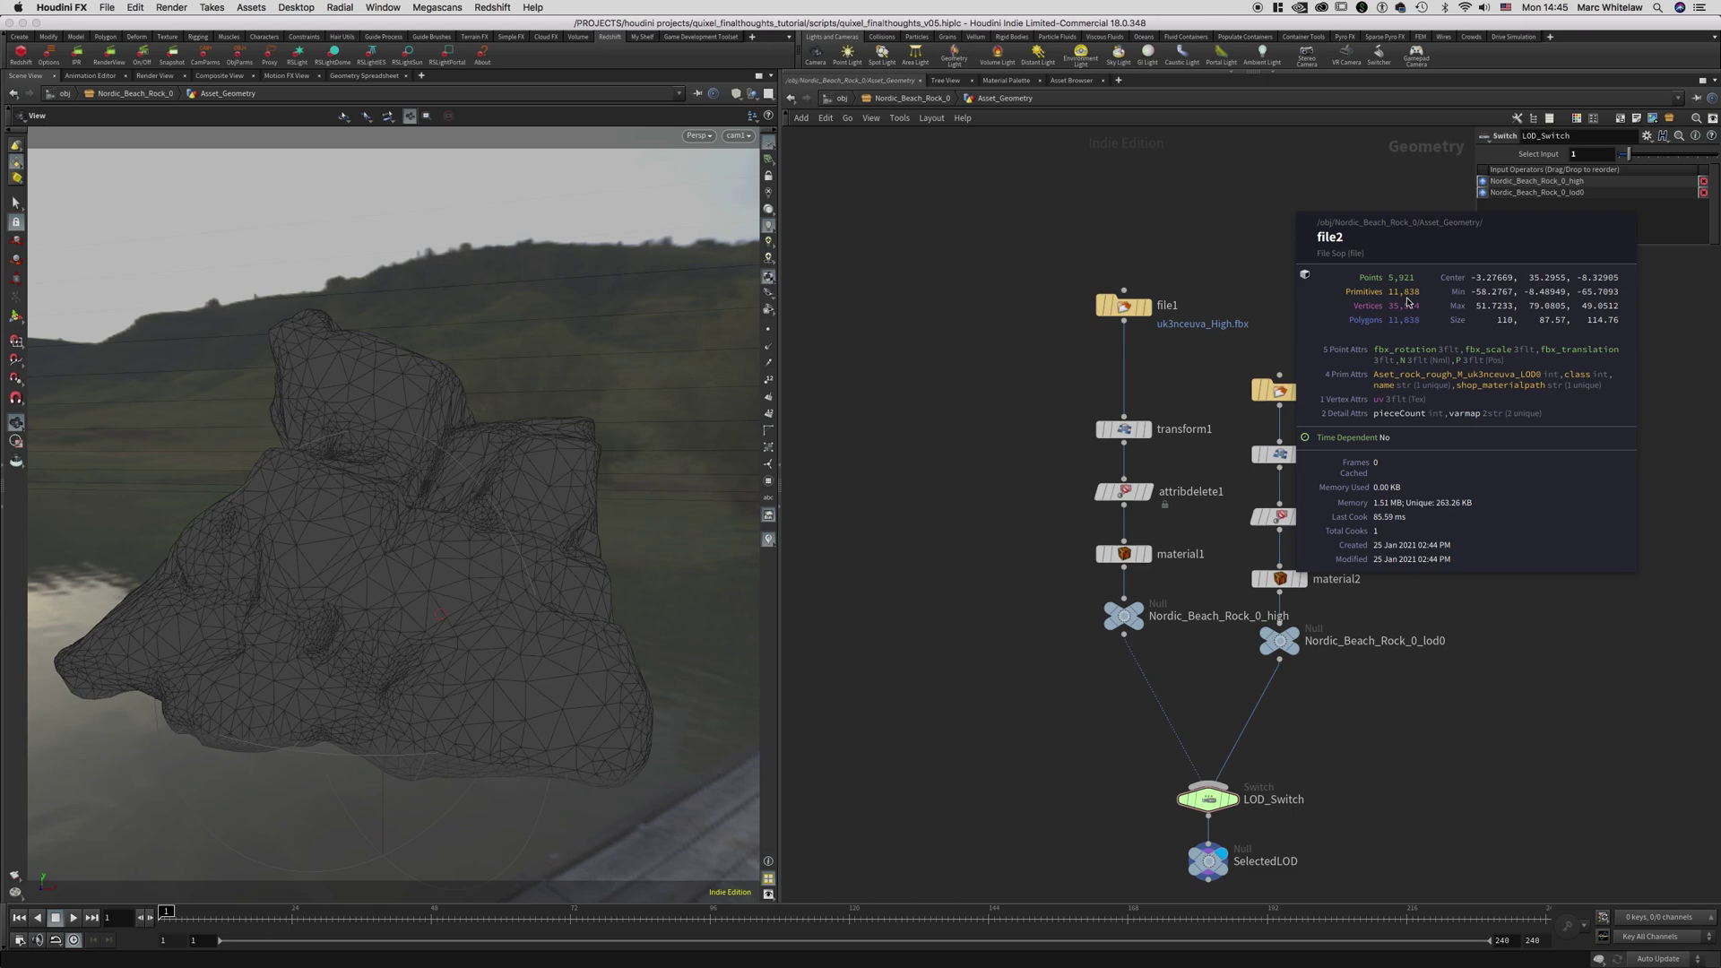
From the Nordic_Beach_Rock_0 level, launch a Redshift IPR render of the rock
left_click(912, 99)
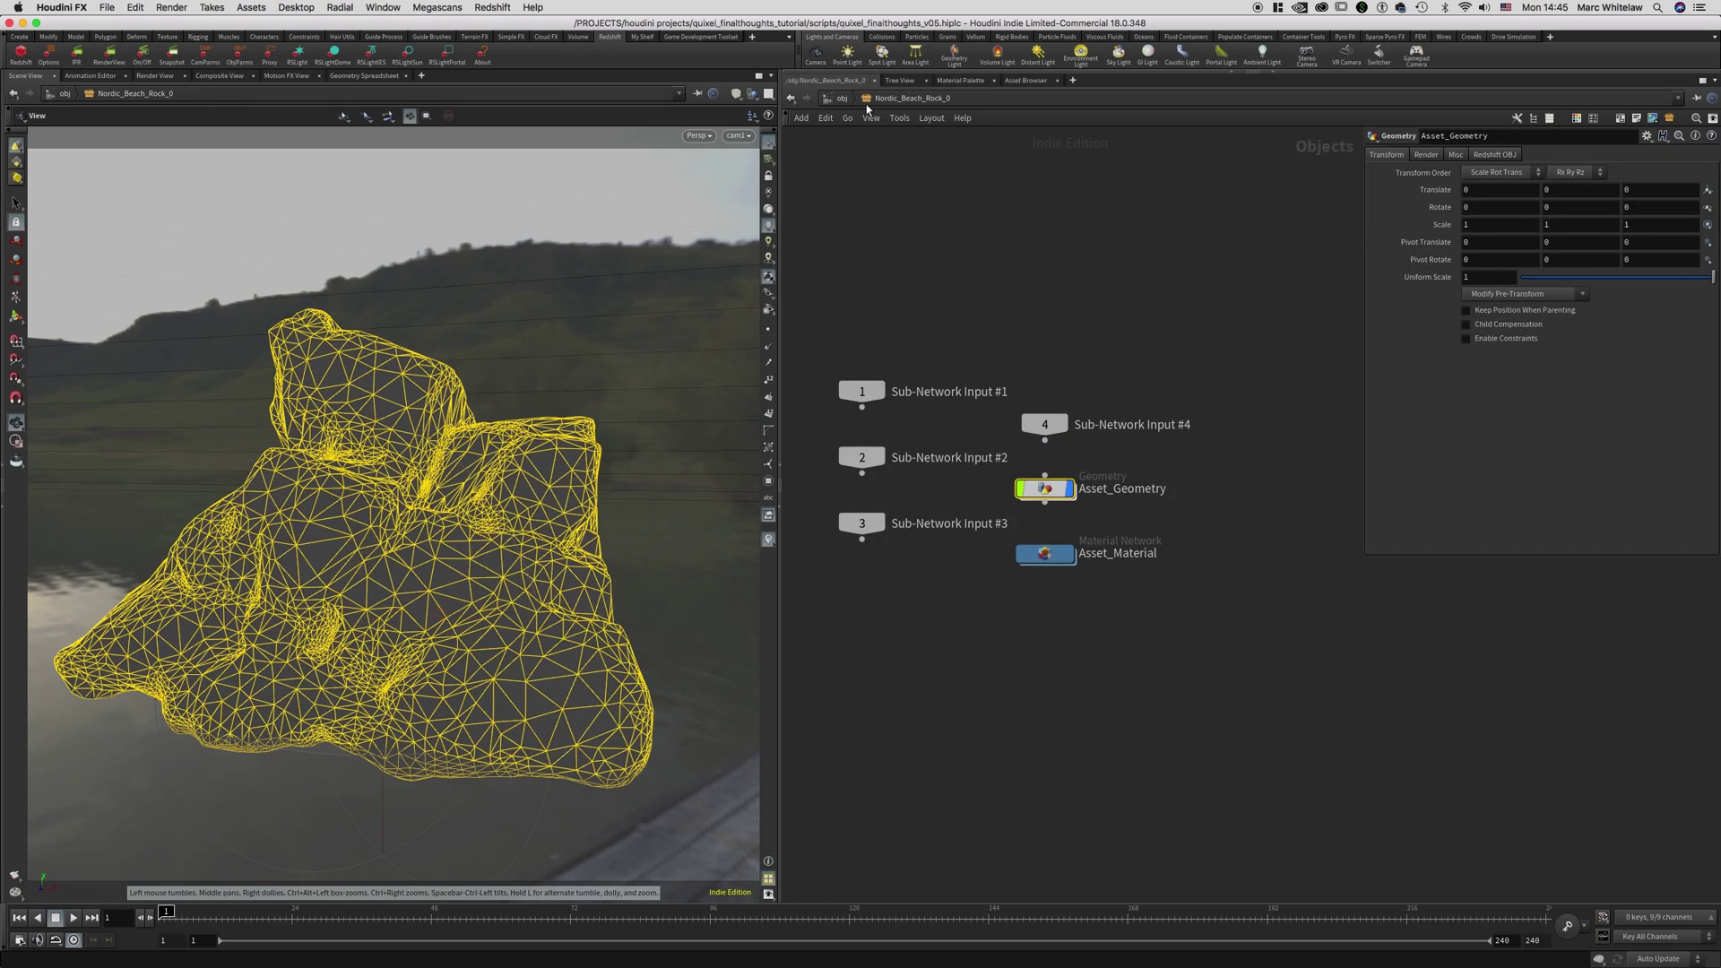
left_click(76, 55)
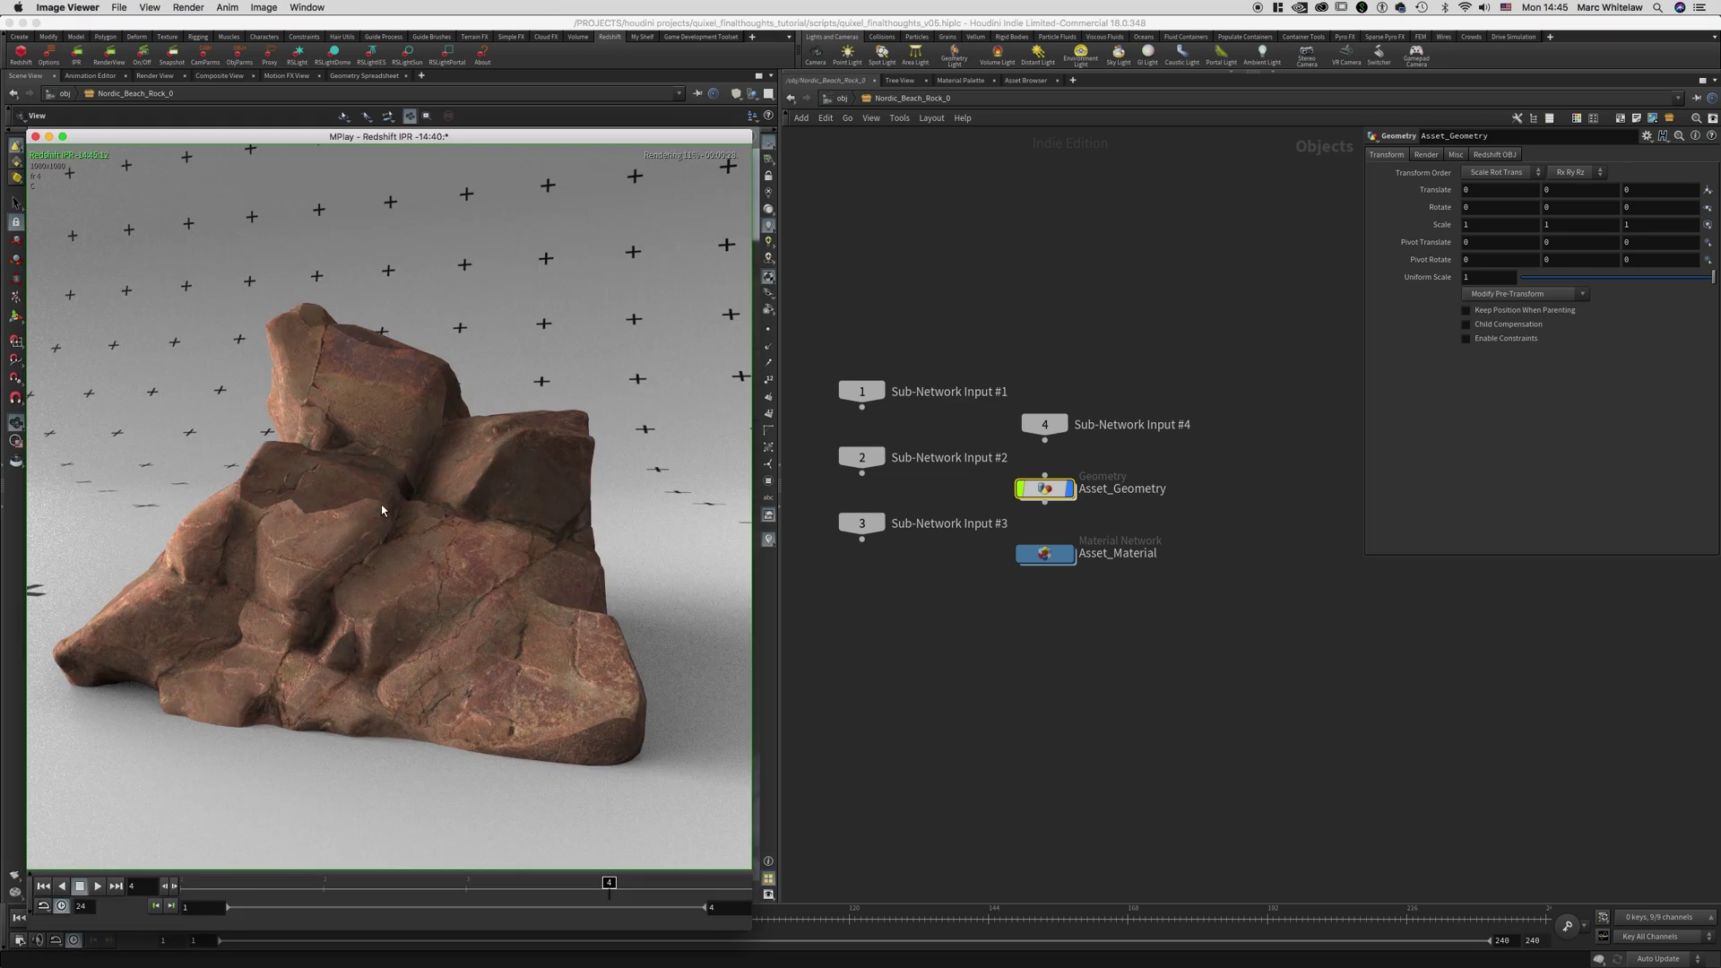
Set BumpMap1's Input Map Type to Object-Space Normal, then disable Redshift IPR updates
double_click(1066, 561)
double_click(1247, 495)
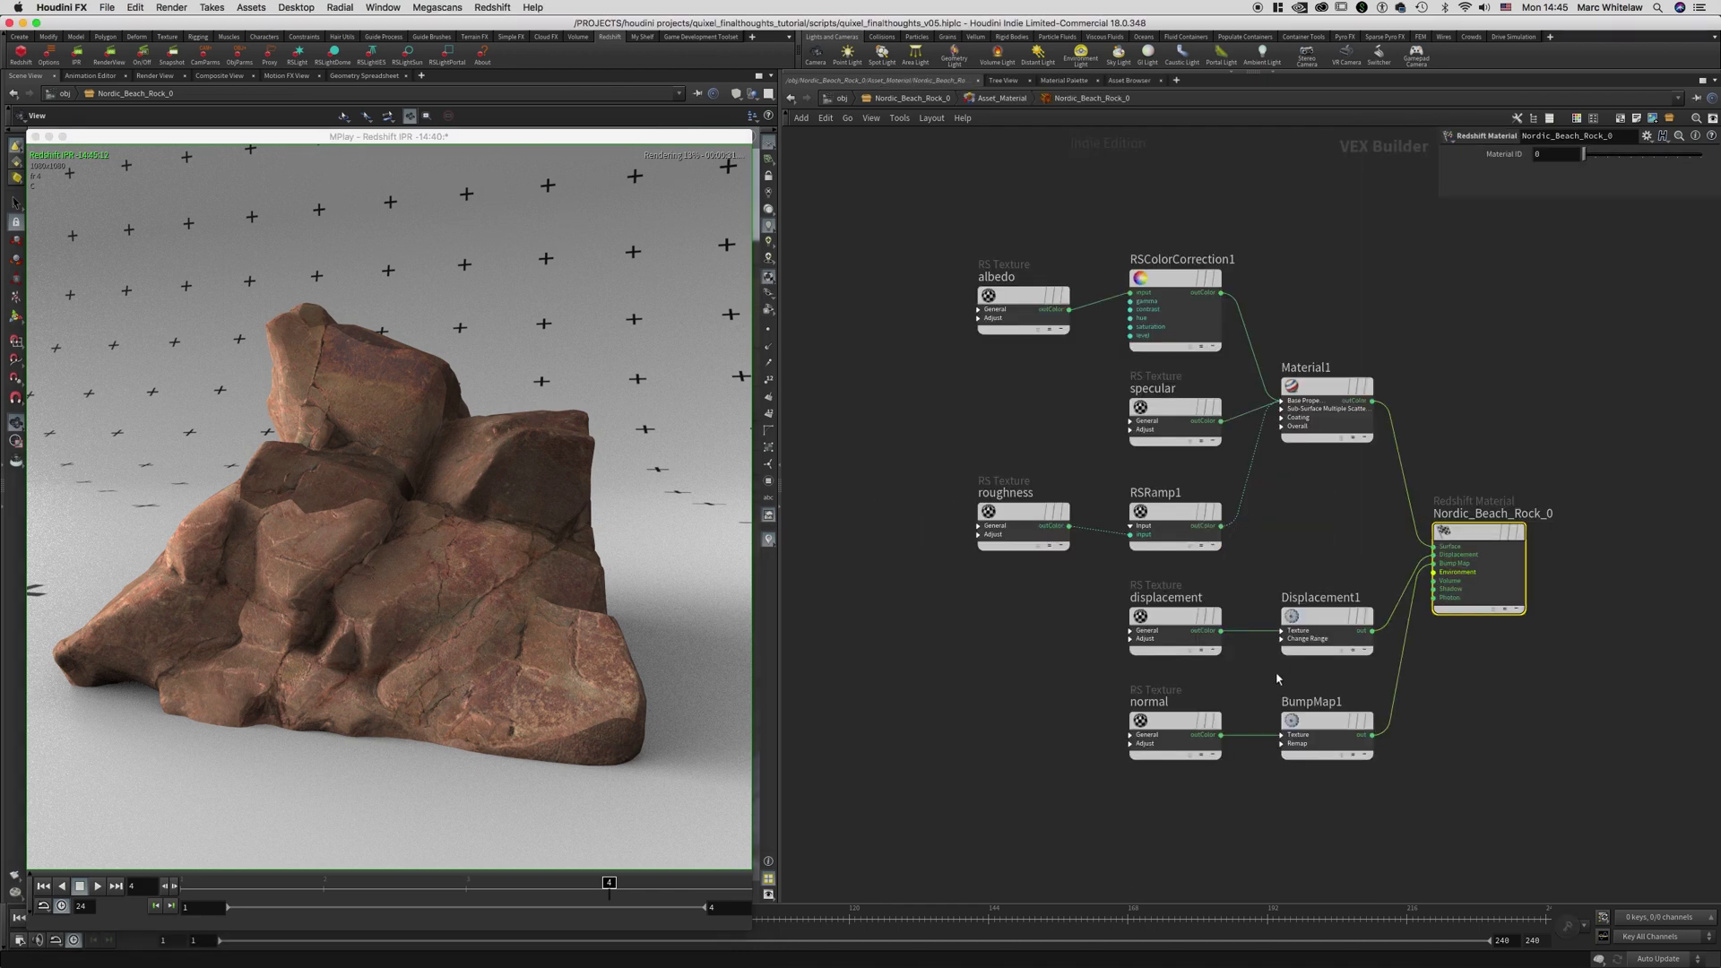
left_click_drag(1278, 678, 1377, 780)
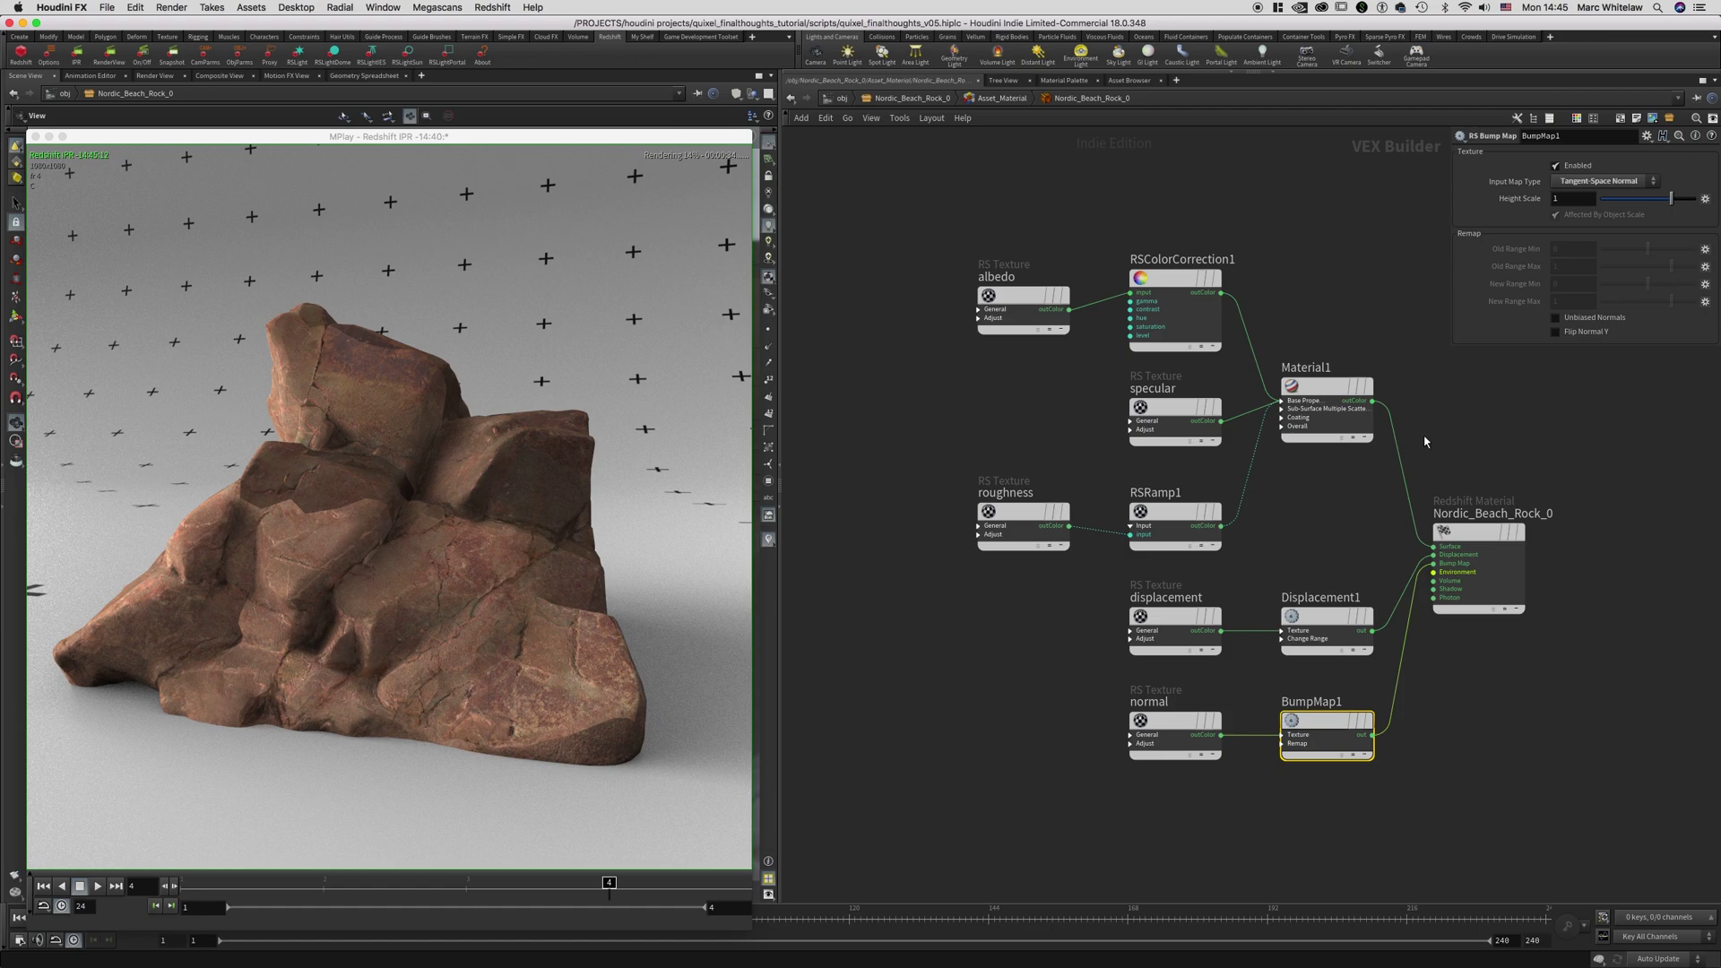
left_click(1599, 181)
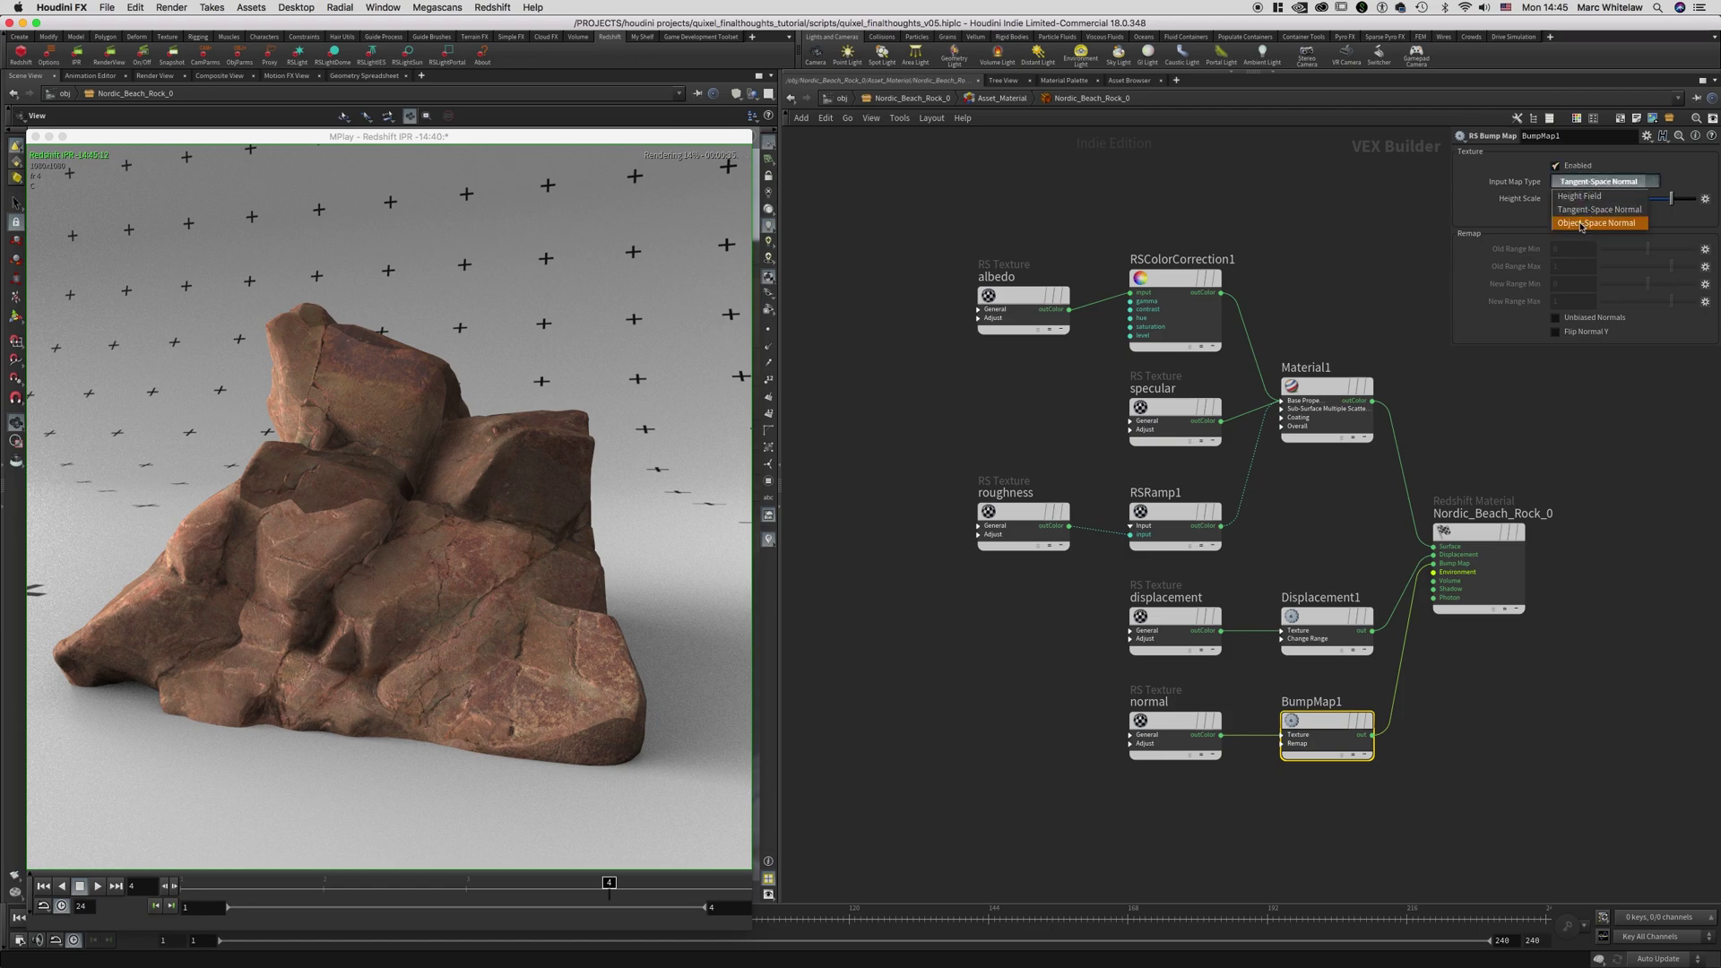
left_click(1582, 224)
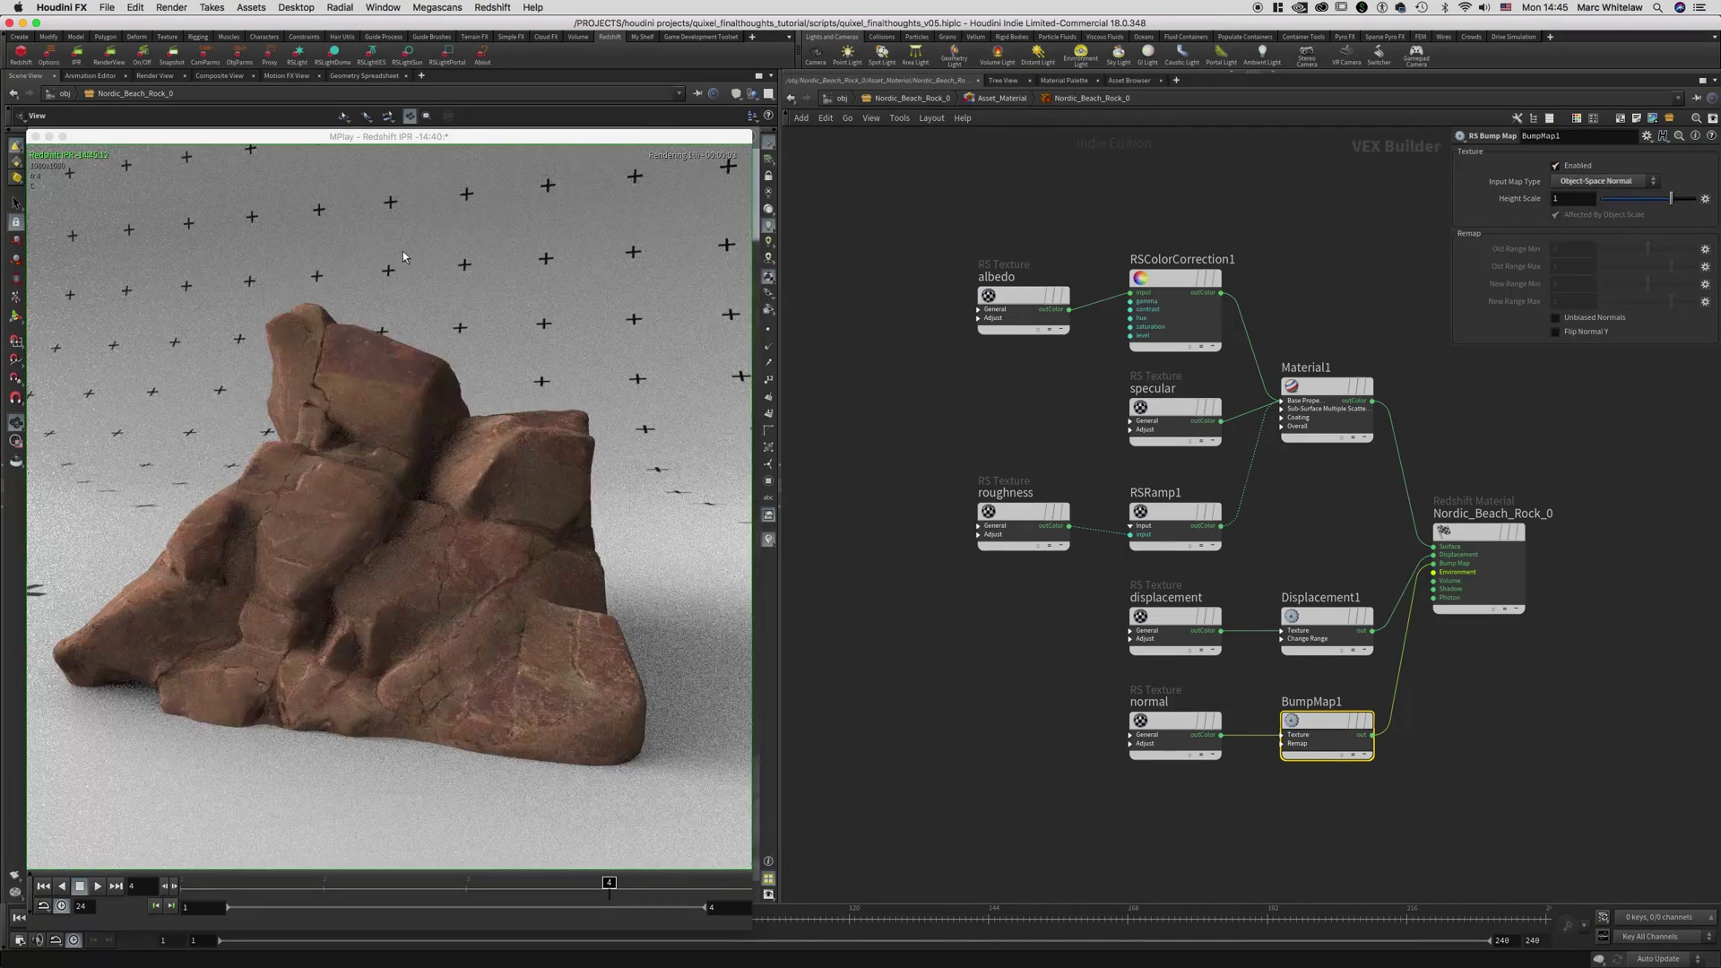
left_click(491, 8)
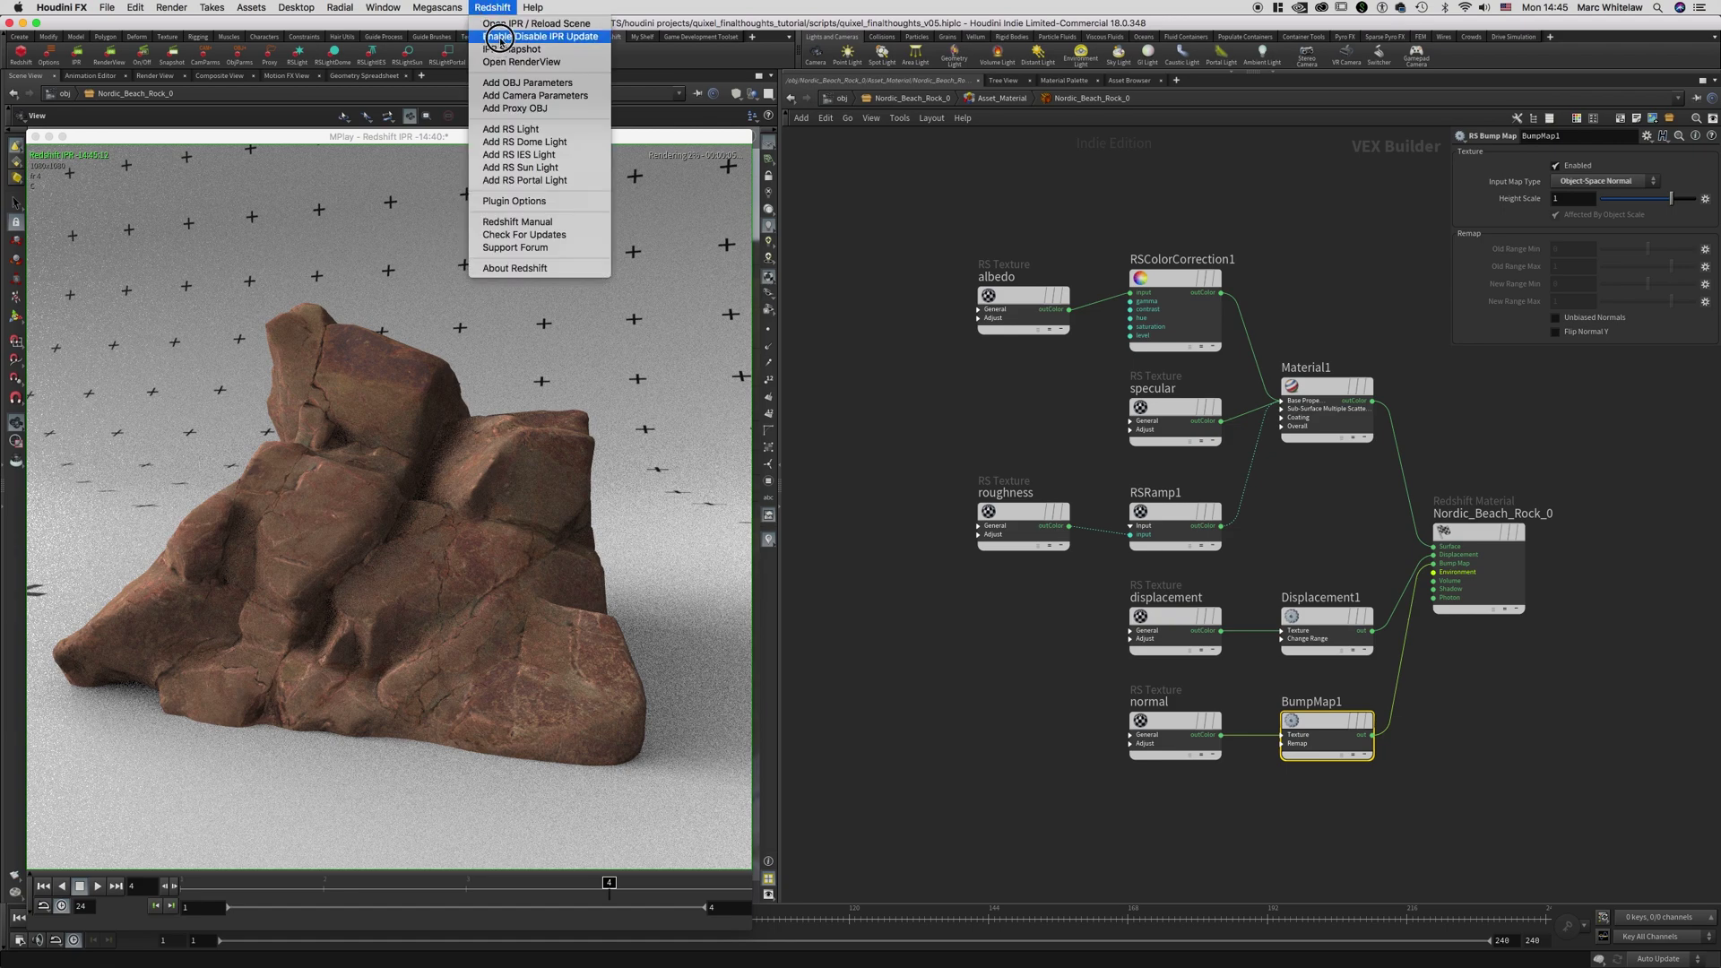
left_click(538, 22)
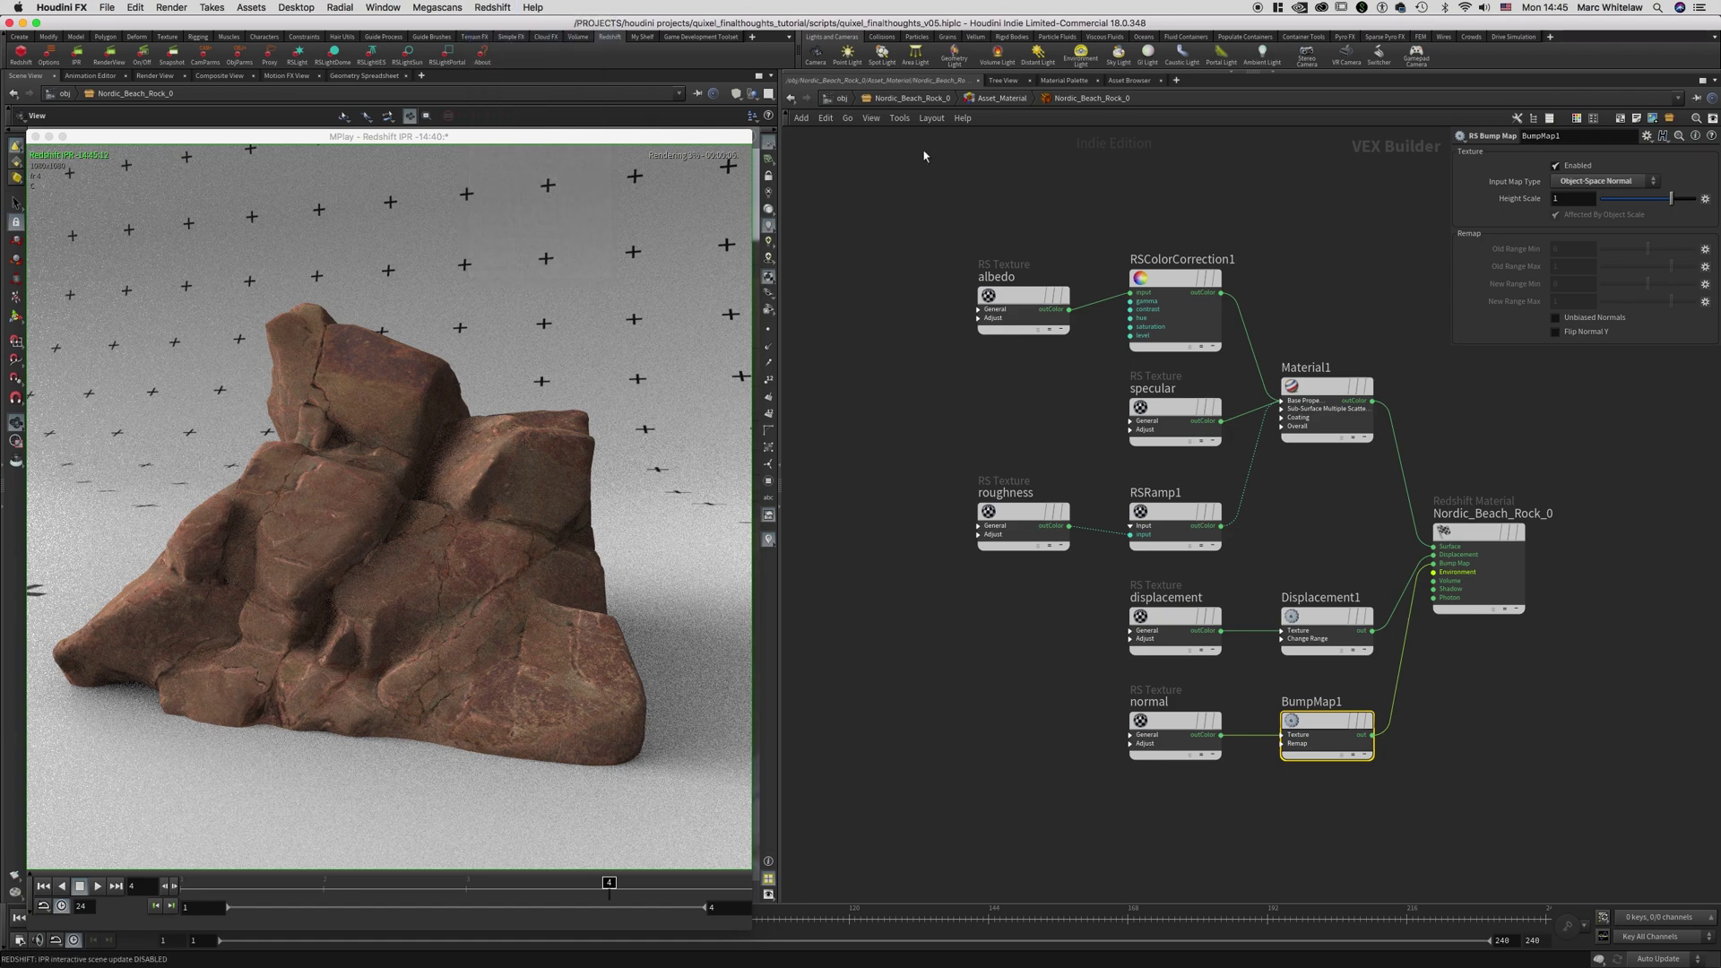
Enable Redshift tessellation and displacement on Asset_Geometry with Displacement Scale 0.01
left_click(911, 99)
left_click(1045, 489)
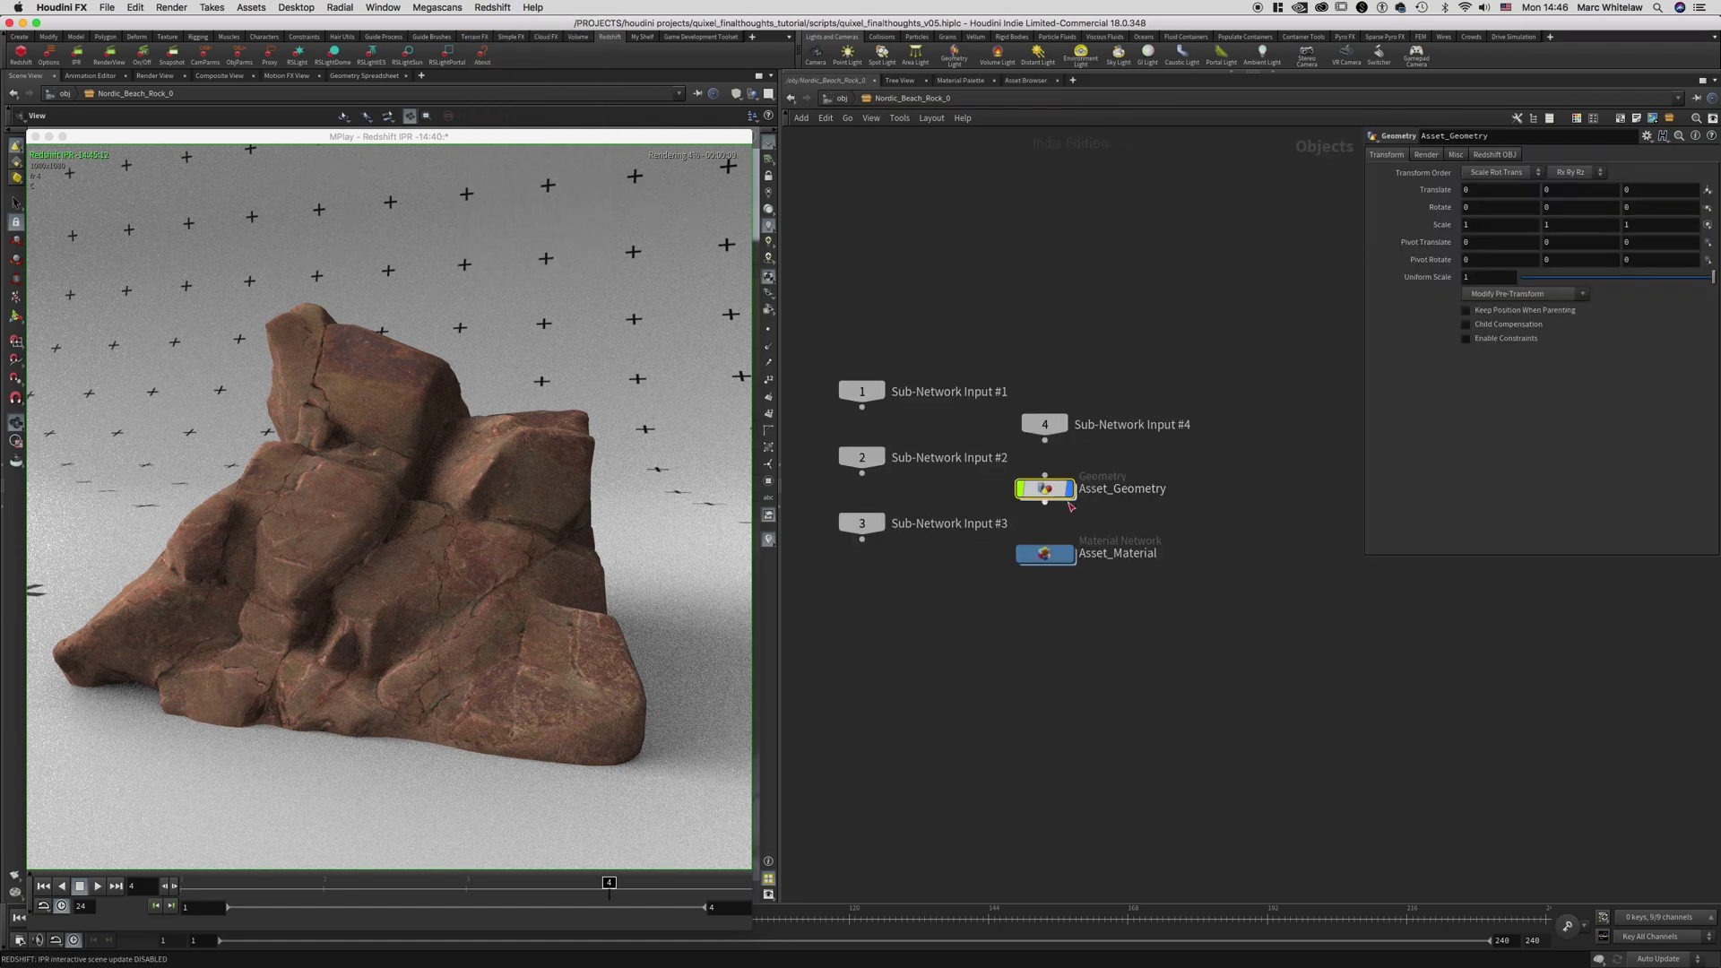
left_click(1495, 155)
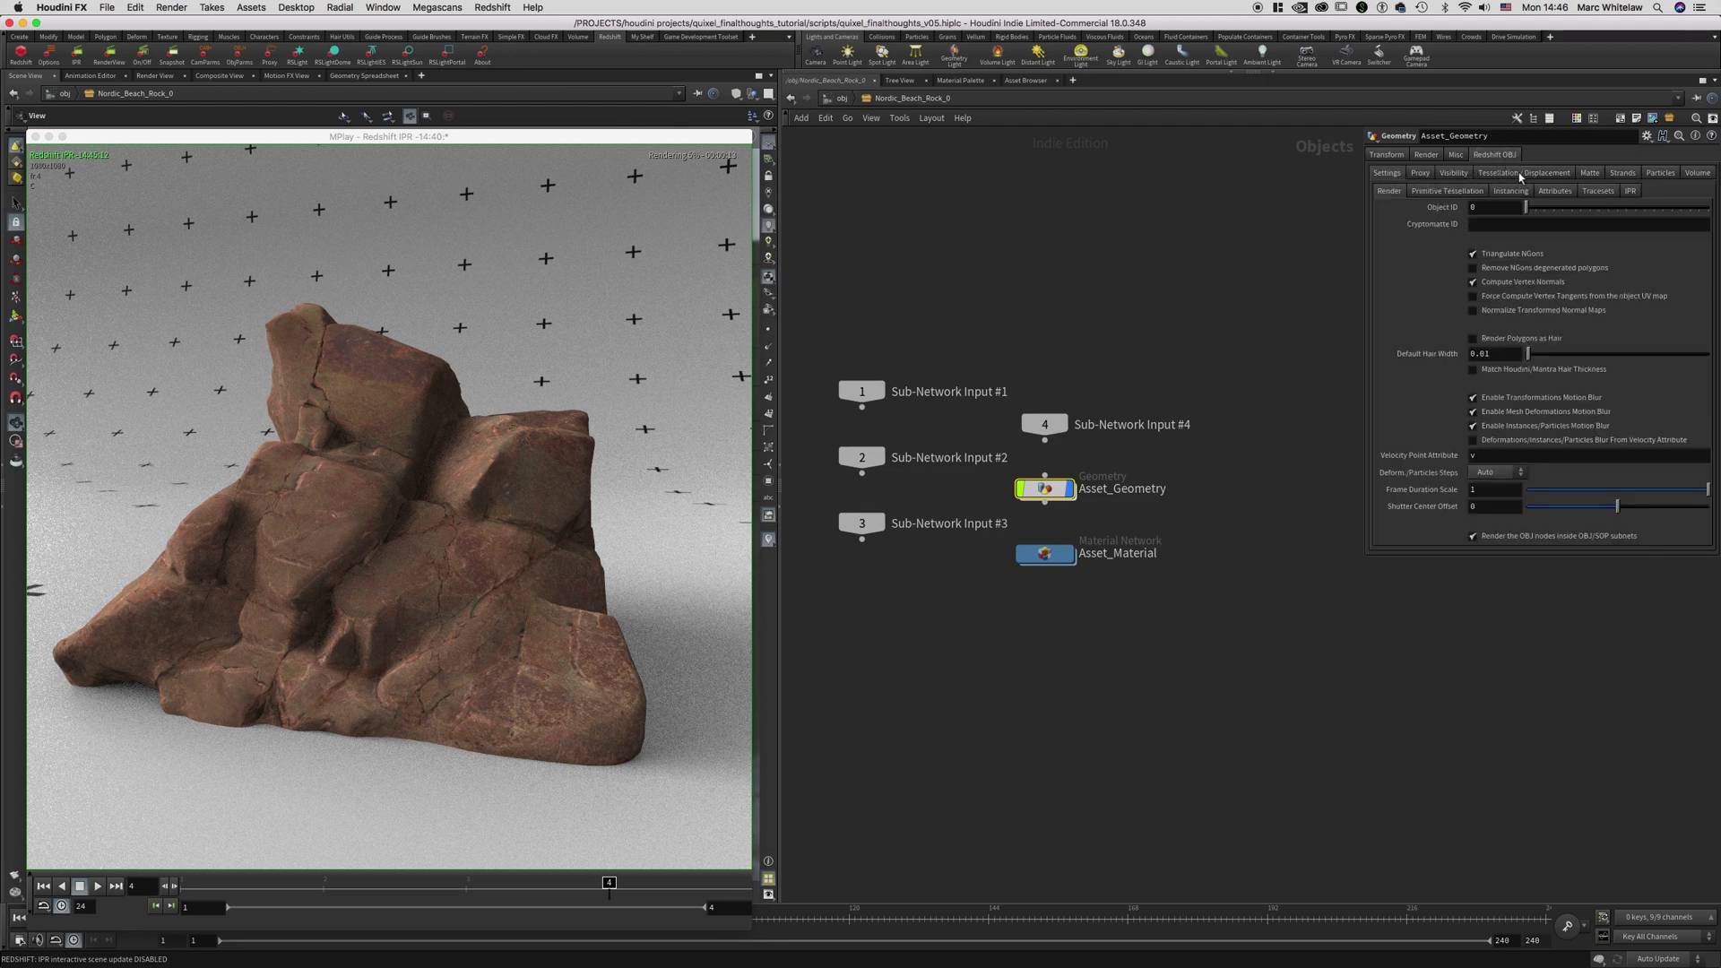
left_click(1525, 173)
left_click(1487, 204)
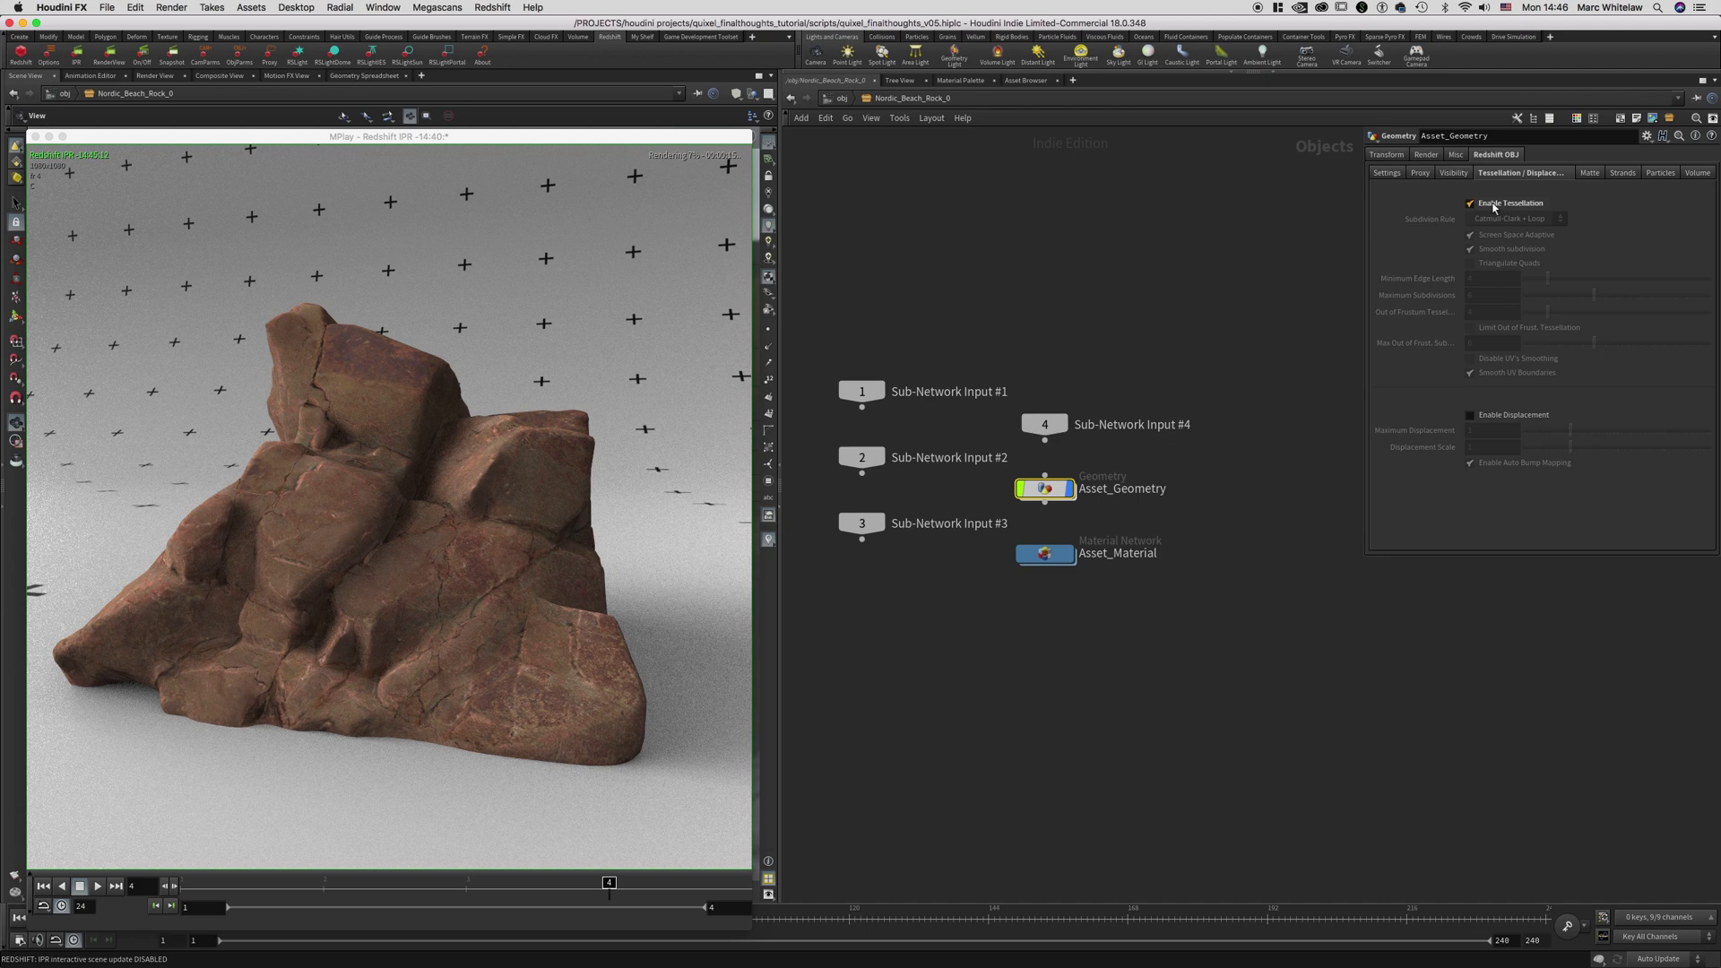
left_click(1484, 415)
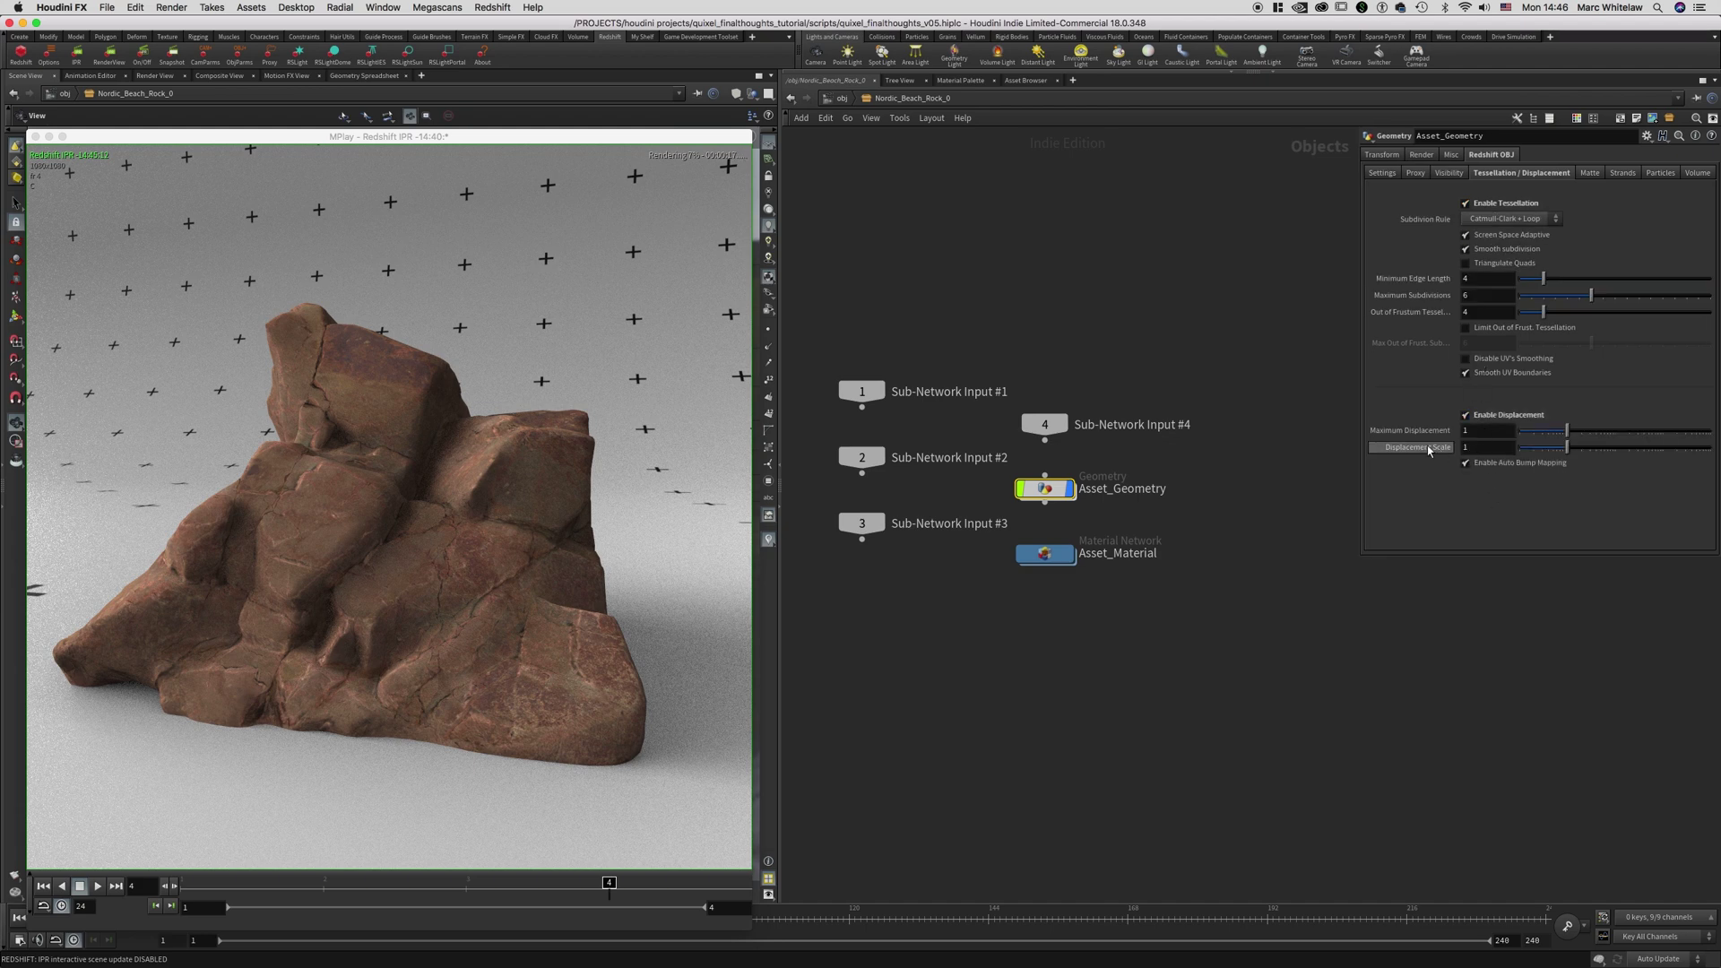
left_click(1488, 448)
type(".01")
key("Return")
left_click(1085, 533)
Set Displacement1's New Range Min to -0.5 and Max to 0.5, then restart the IPR
double_click(1040, 553)
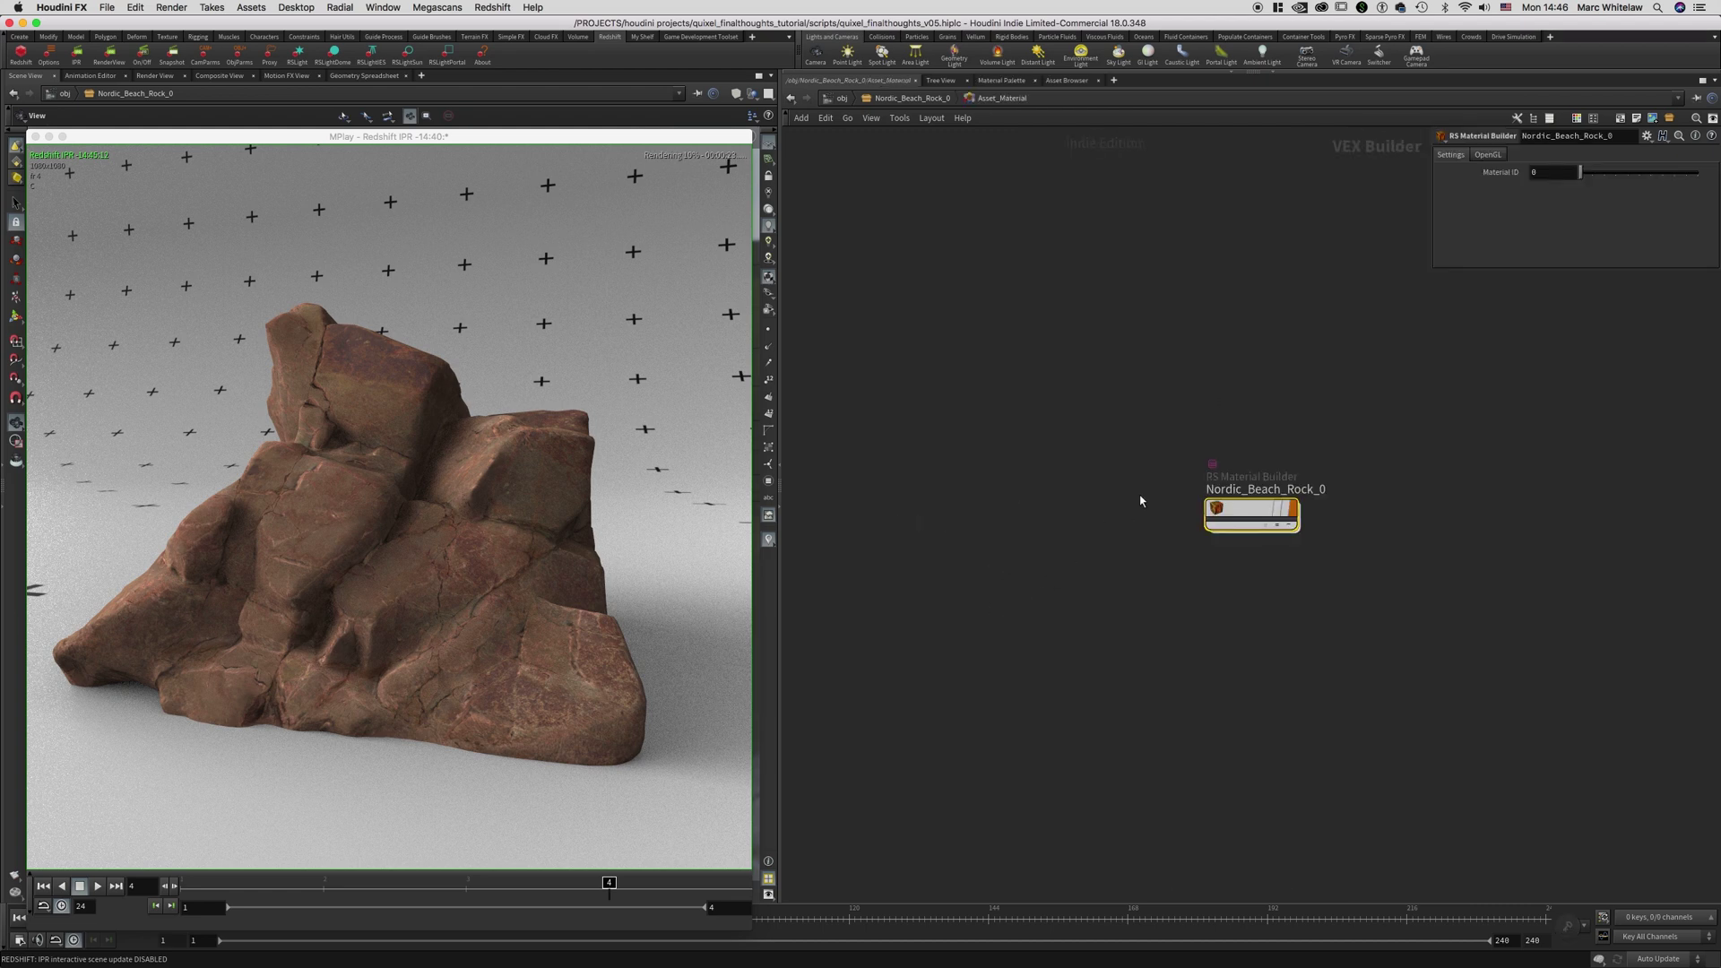
double_click(1259, 516)
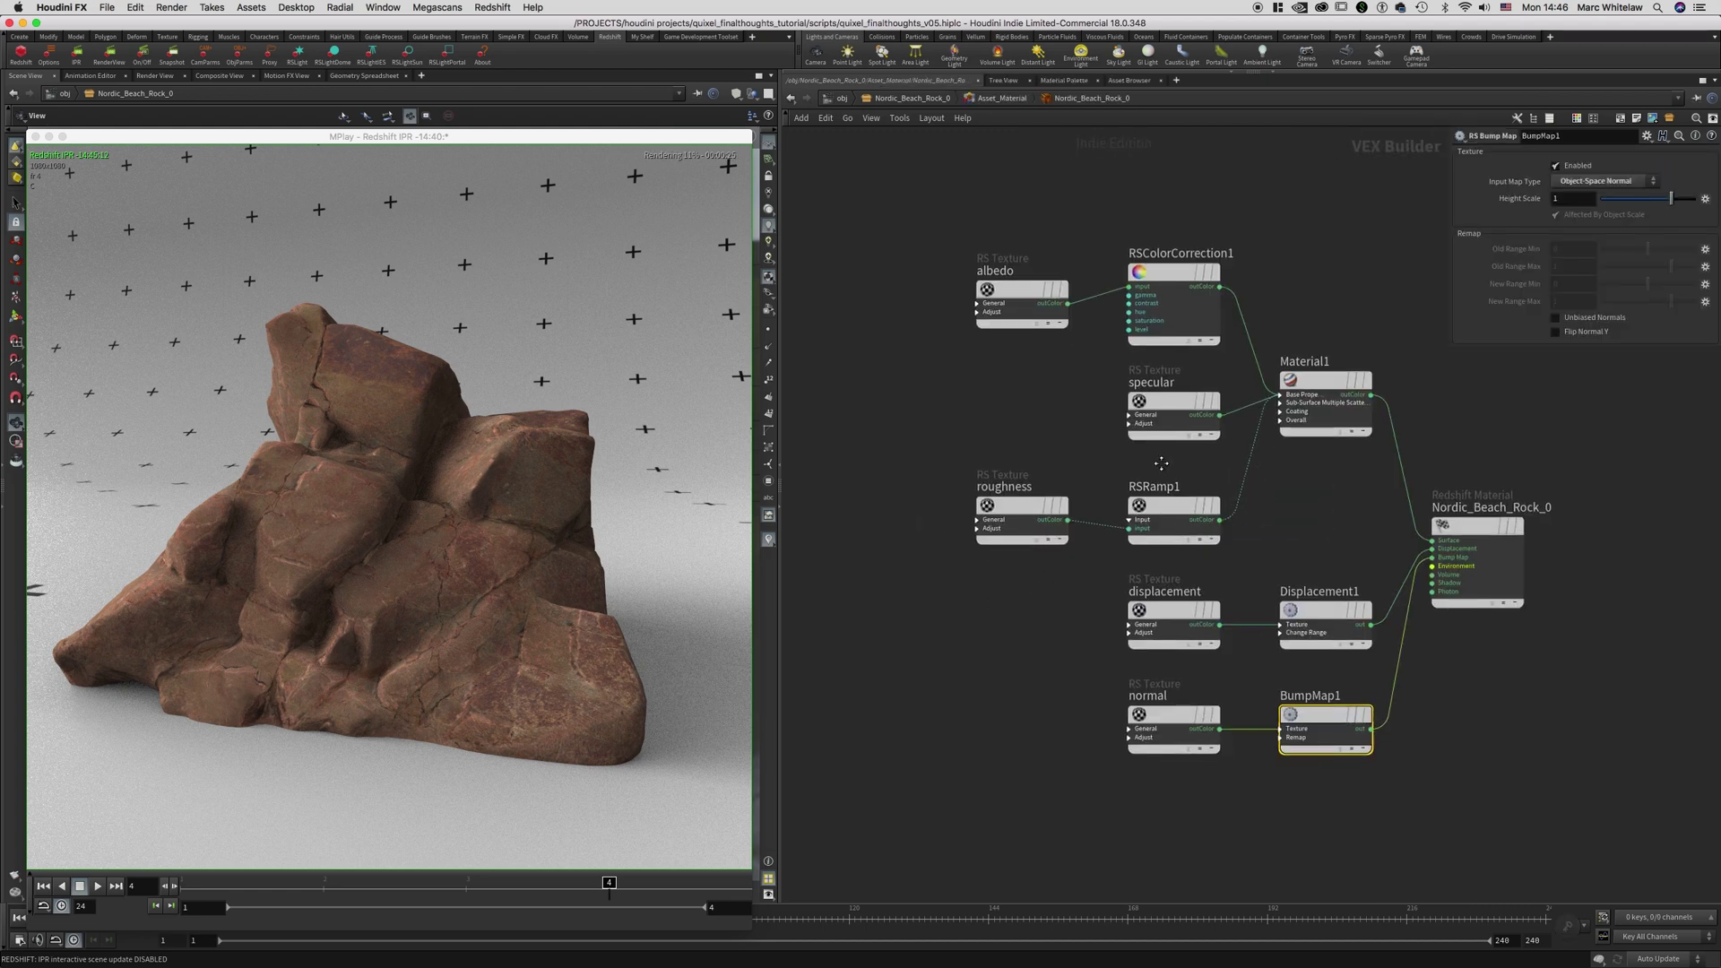
left_click_drag(860, 484, 1051, 565)
left_click_drag(1087, 437, 1182, 576)
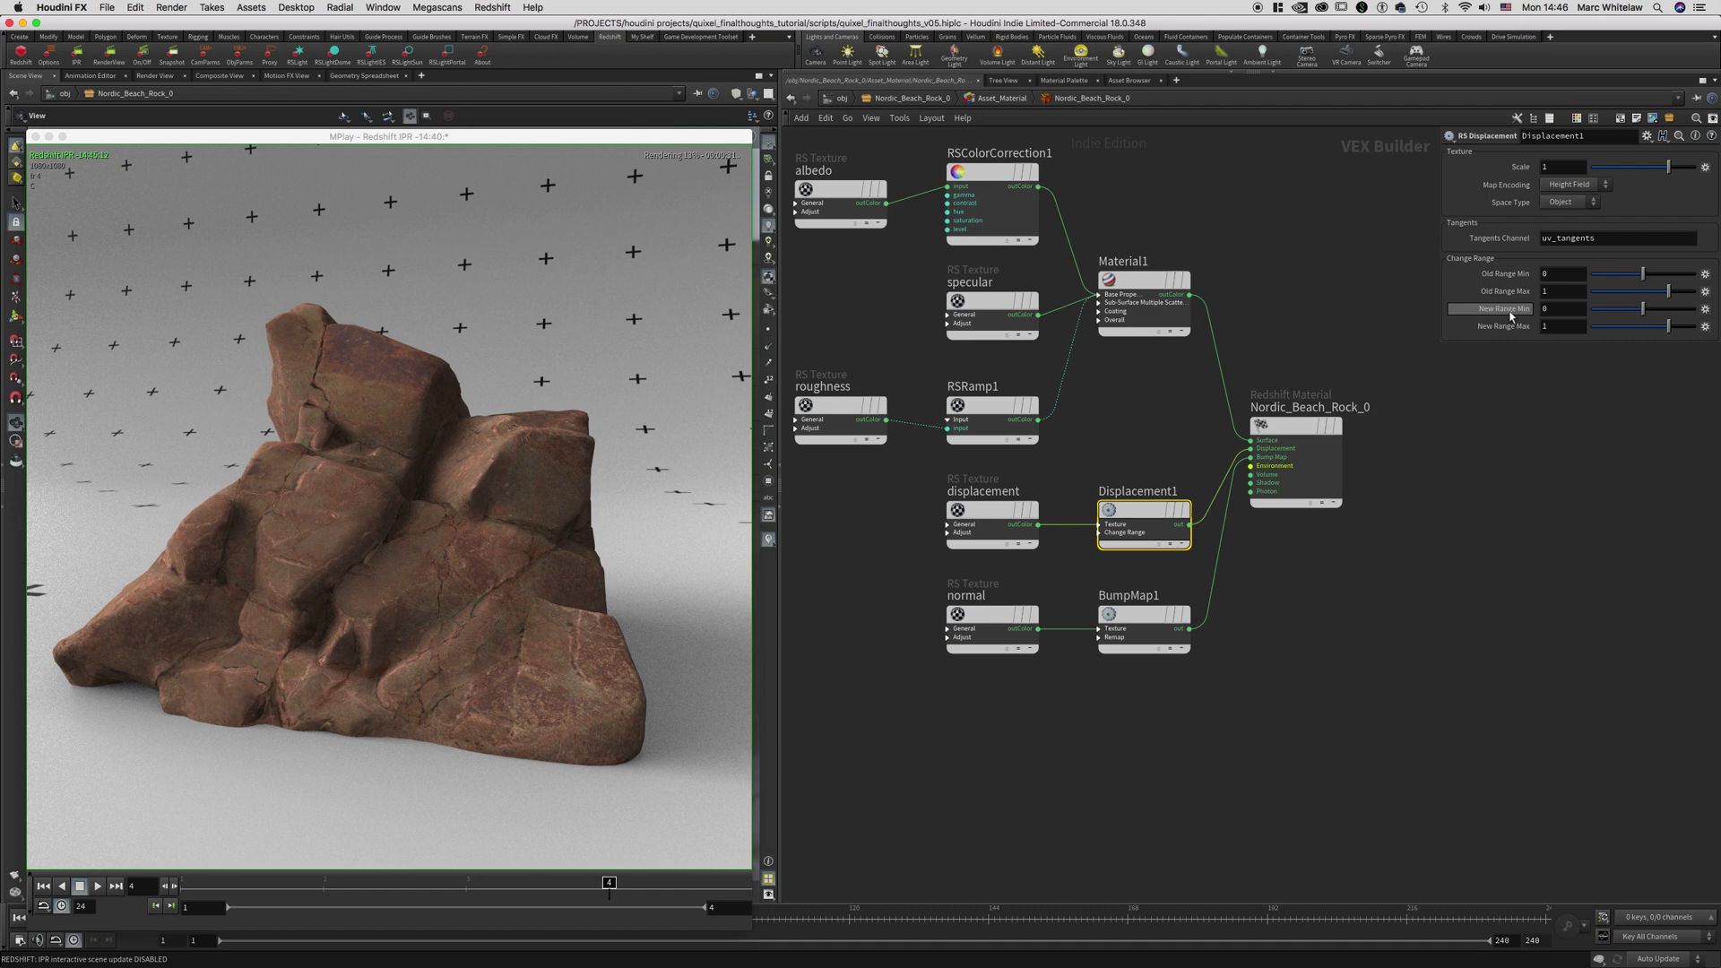
left_click(1552, 310)
key("BackSpace")
type("-.5")
left_click(1556, 326)
key("BackSpace")
type(".5")
key("Return")
left_click(77, 57)
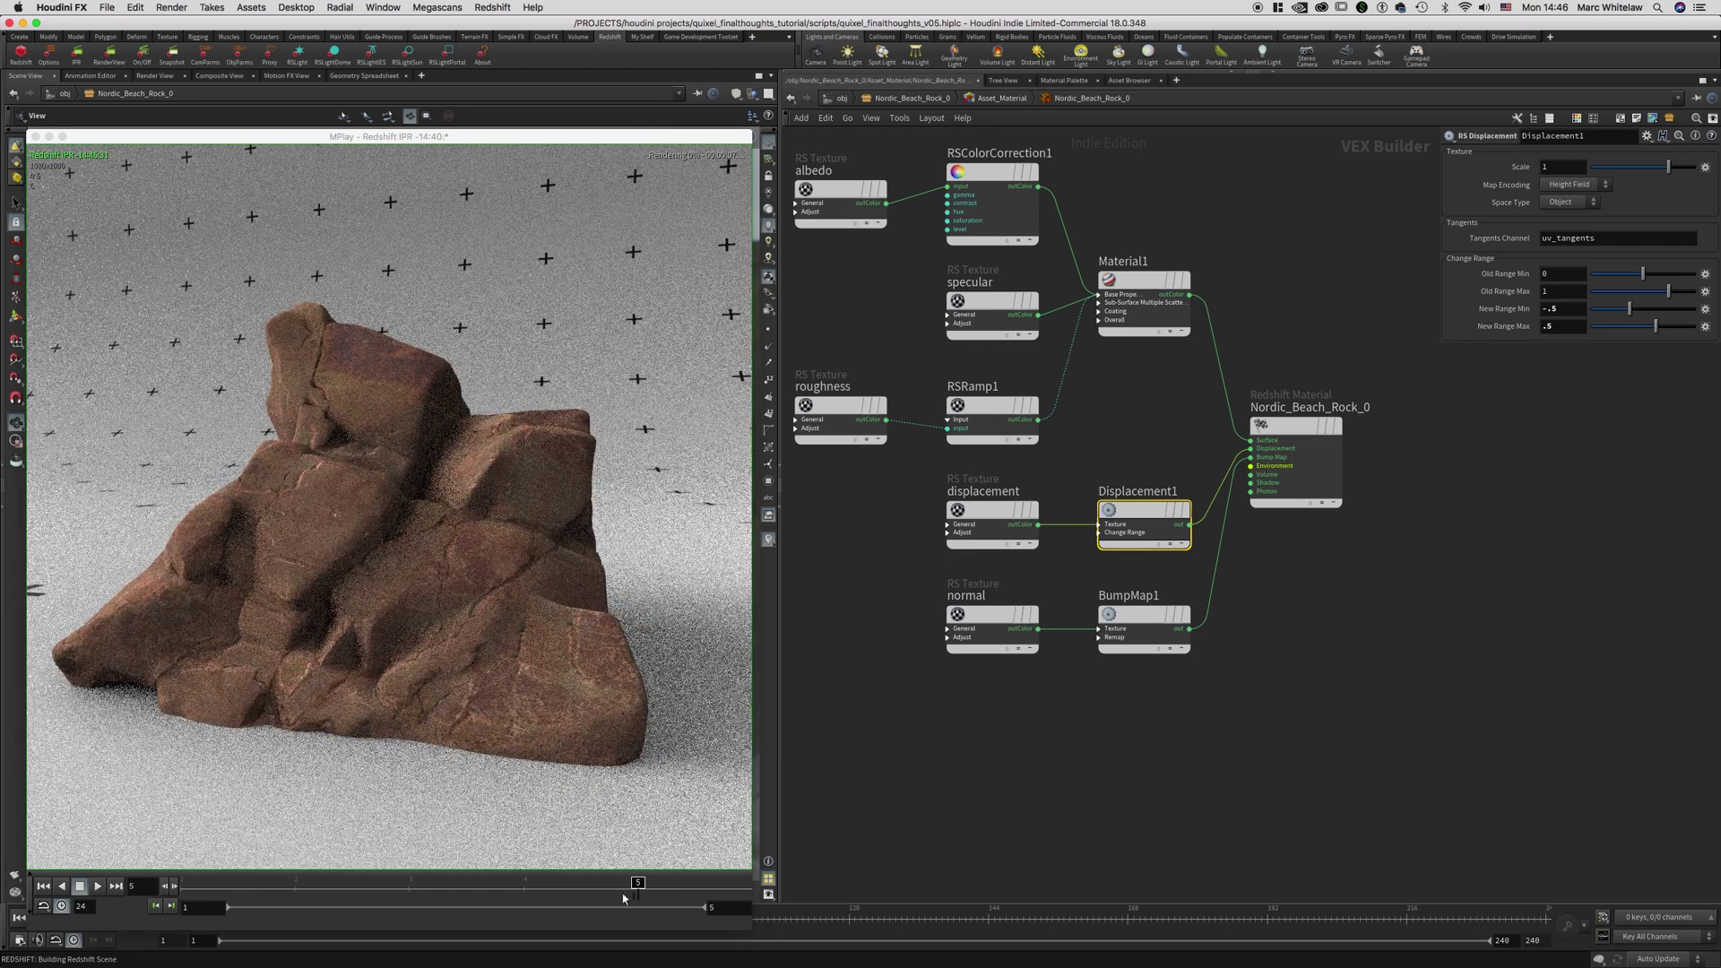
left_click_drag(520, 886, 636, 886)
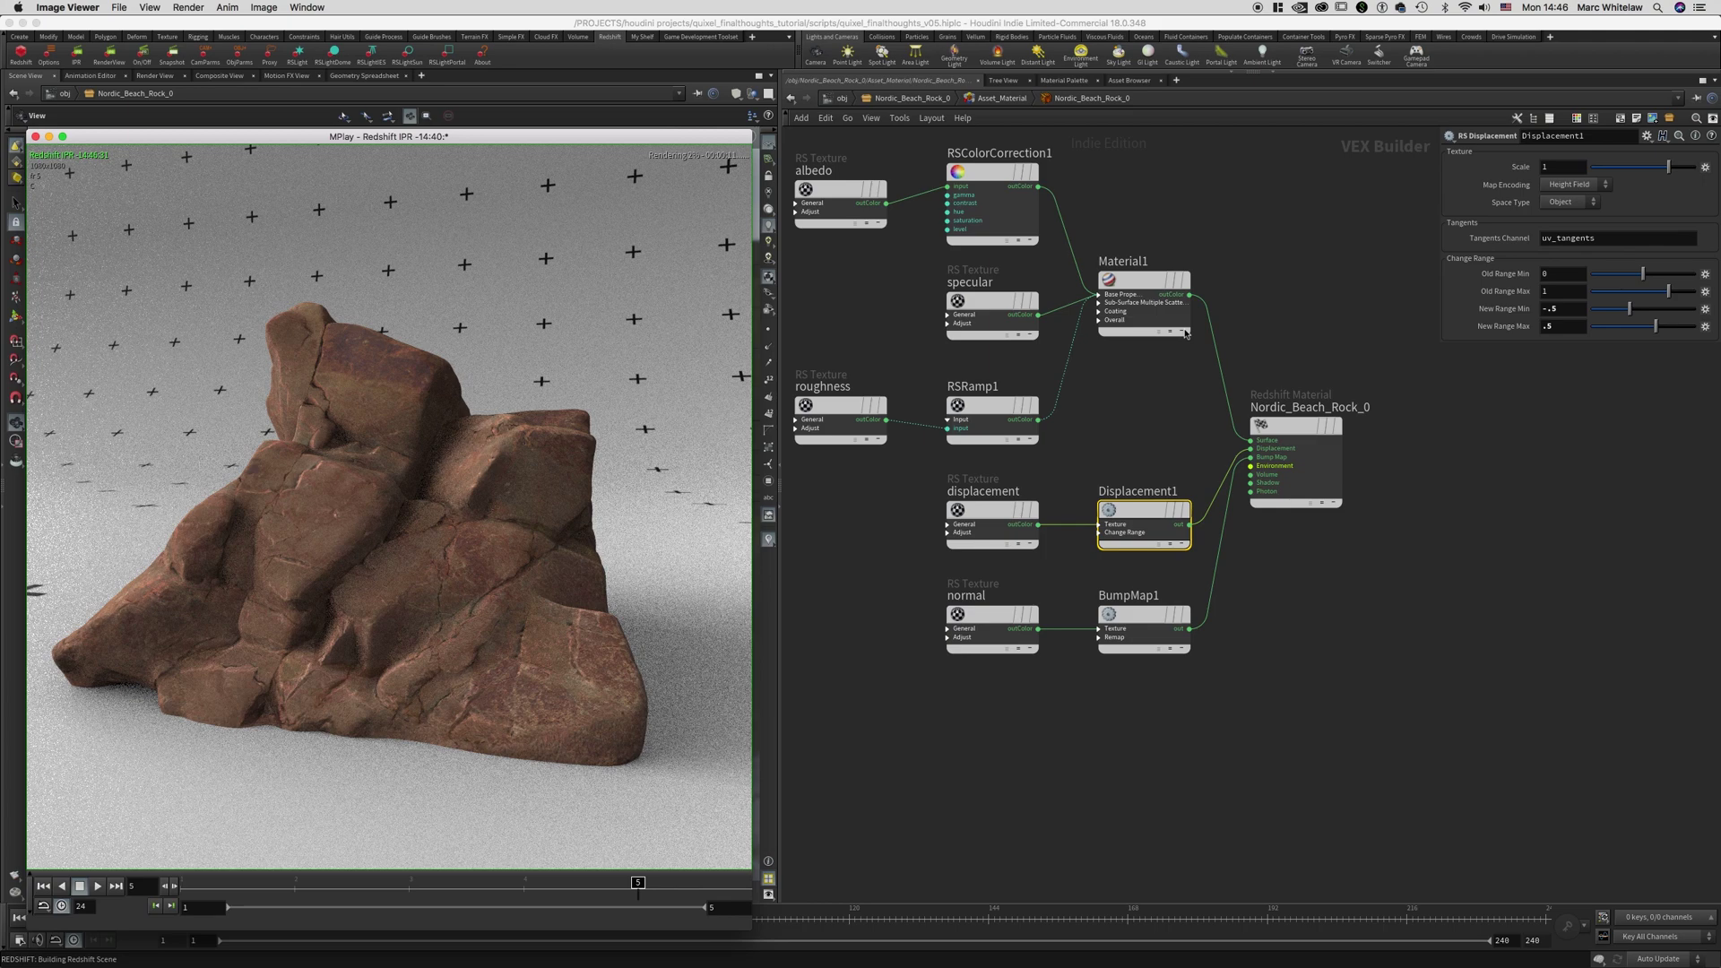
Set Displacement1's Scale to 5
left_click(1135, 442)
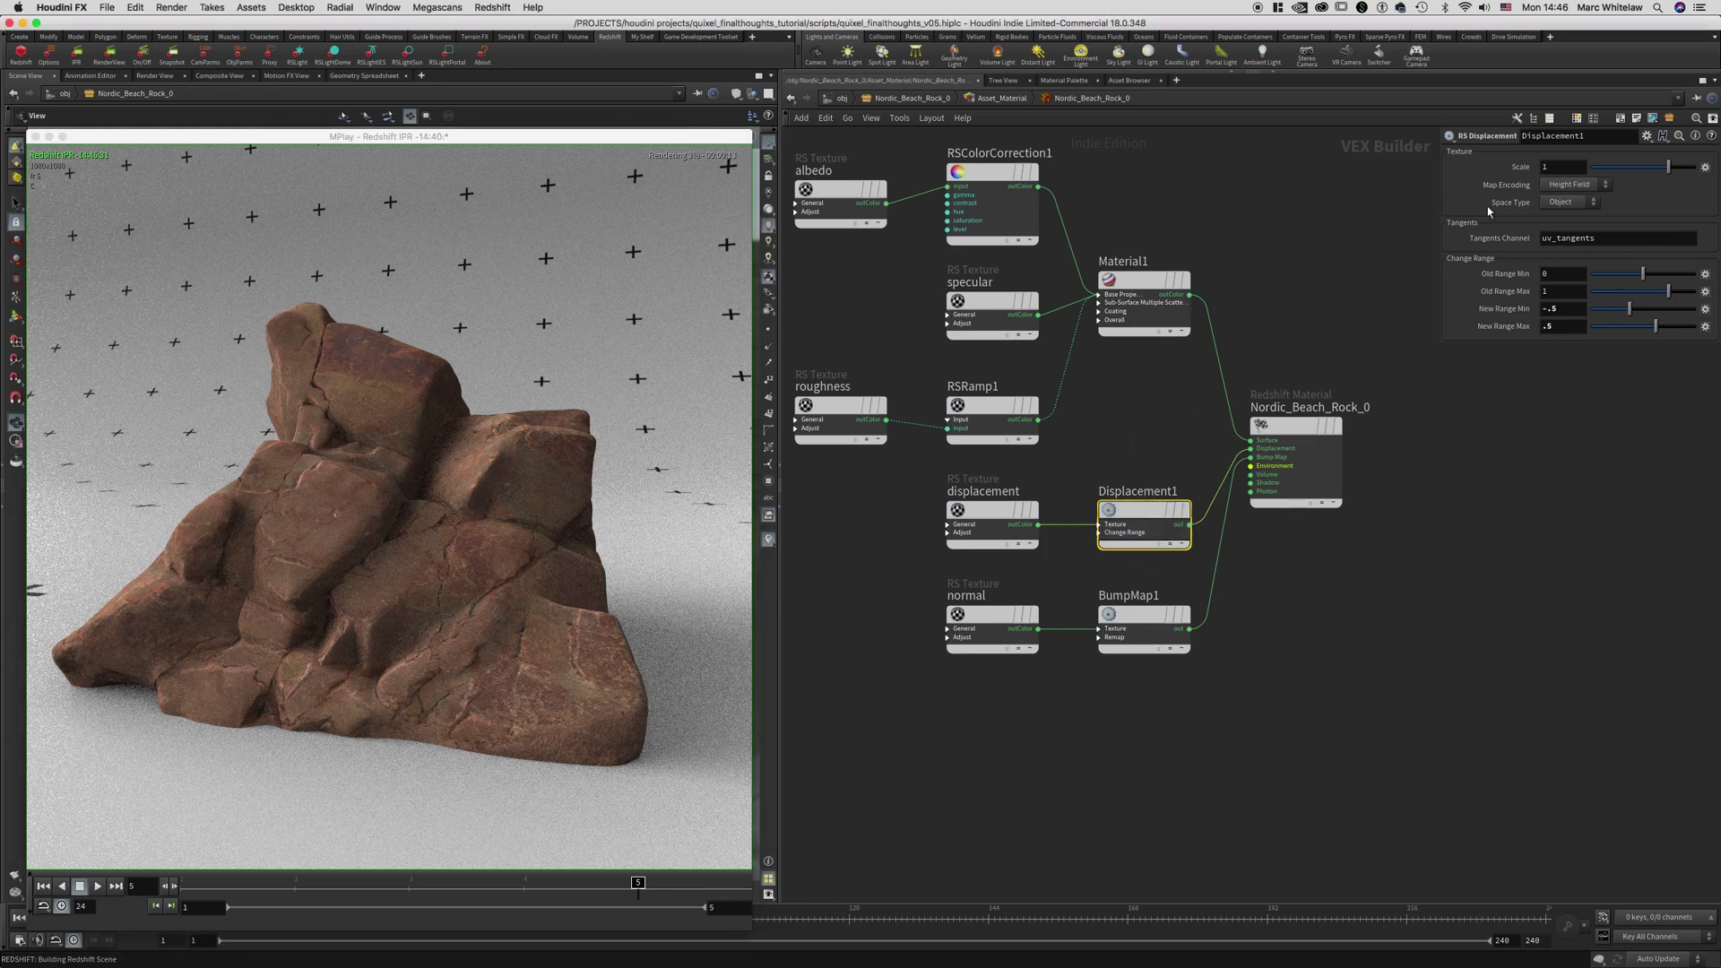
left_click(1563, 166)
type("5")
key("Return")
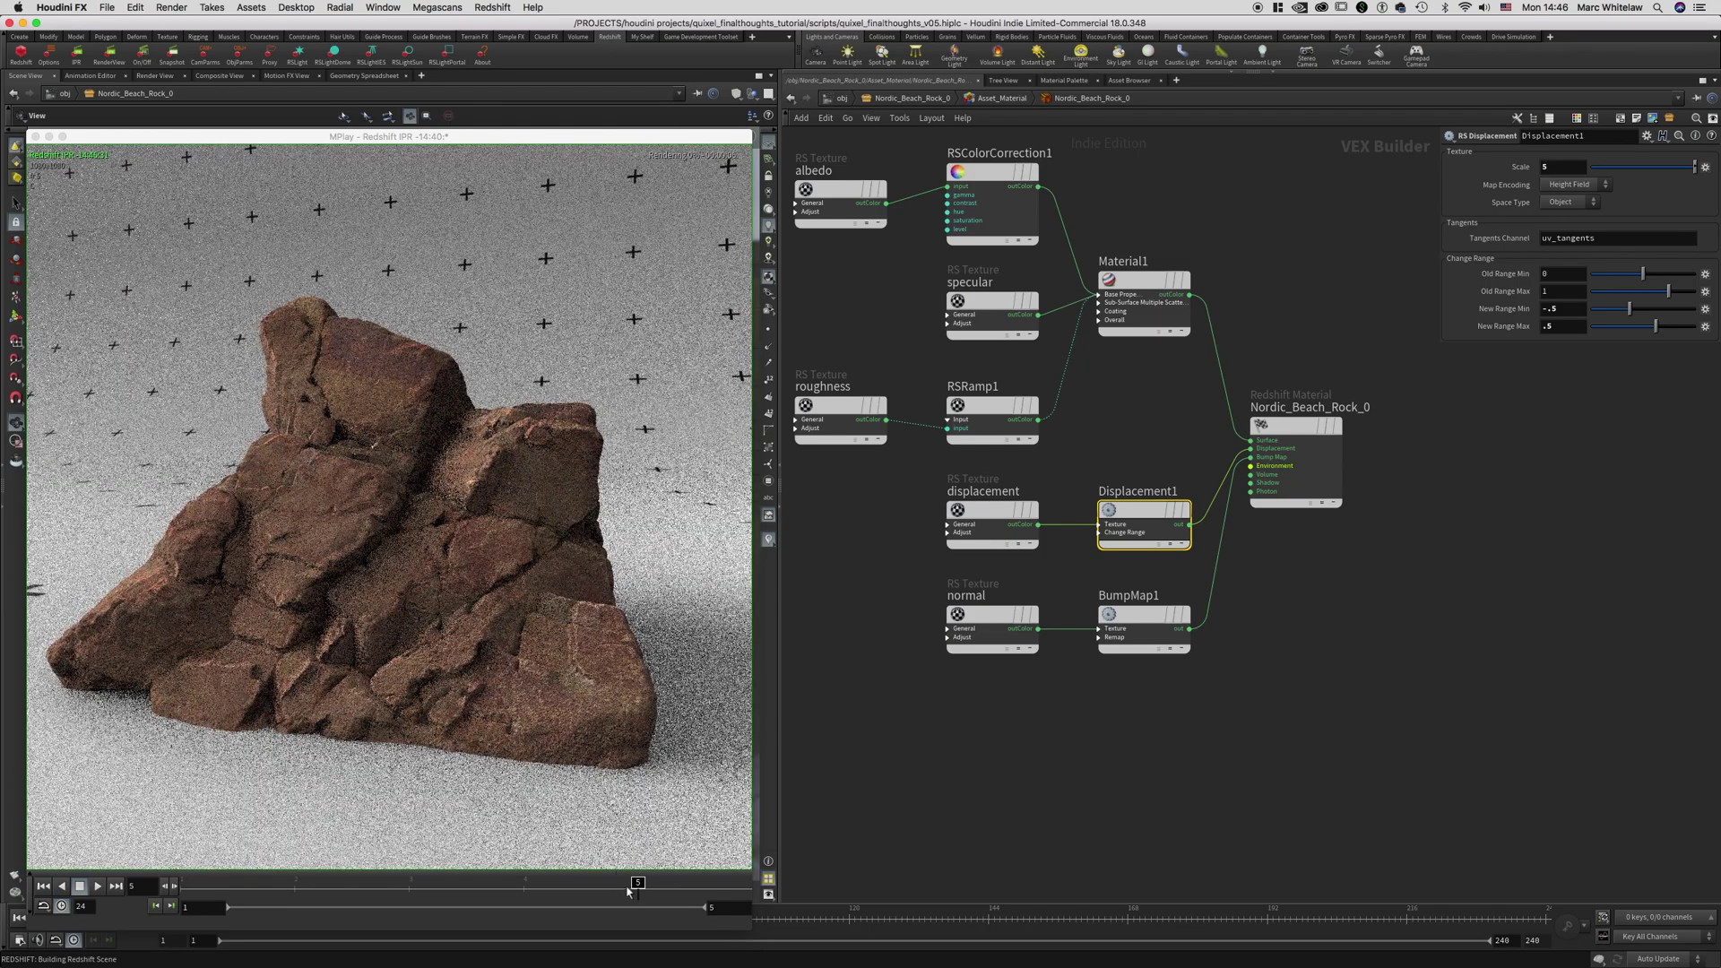
Compare the frame 3 and frame 5 renders in MPlay
mouse_move(629, 890)
left_mouse_down()
mouse_move(449, 899)
mouse_move(665, 888)
mouse_move(384, 901)
mouse_move(640, 889)
left_mouse_up()
left_click(417, 894)
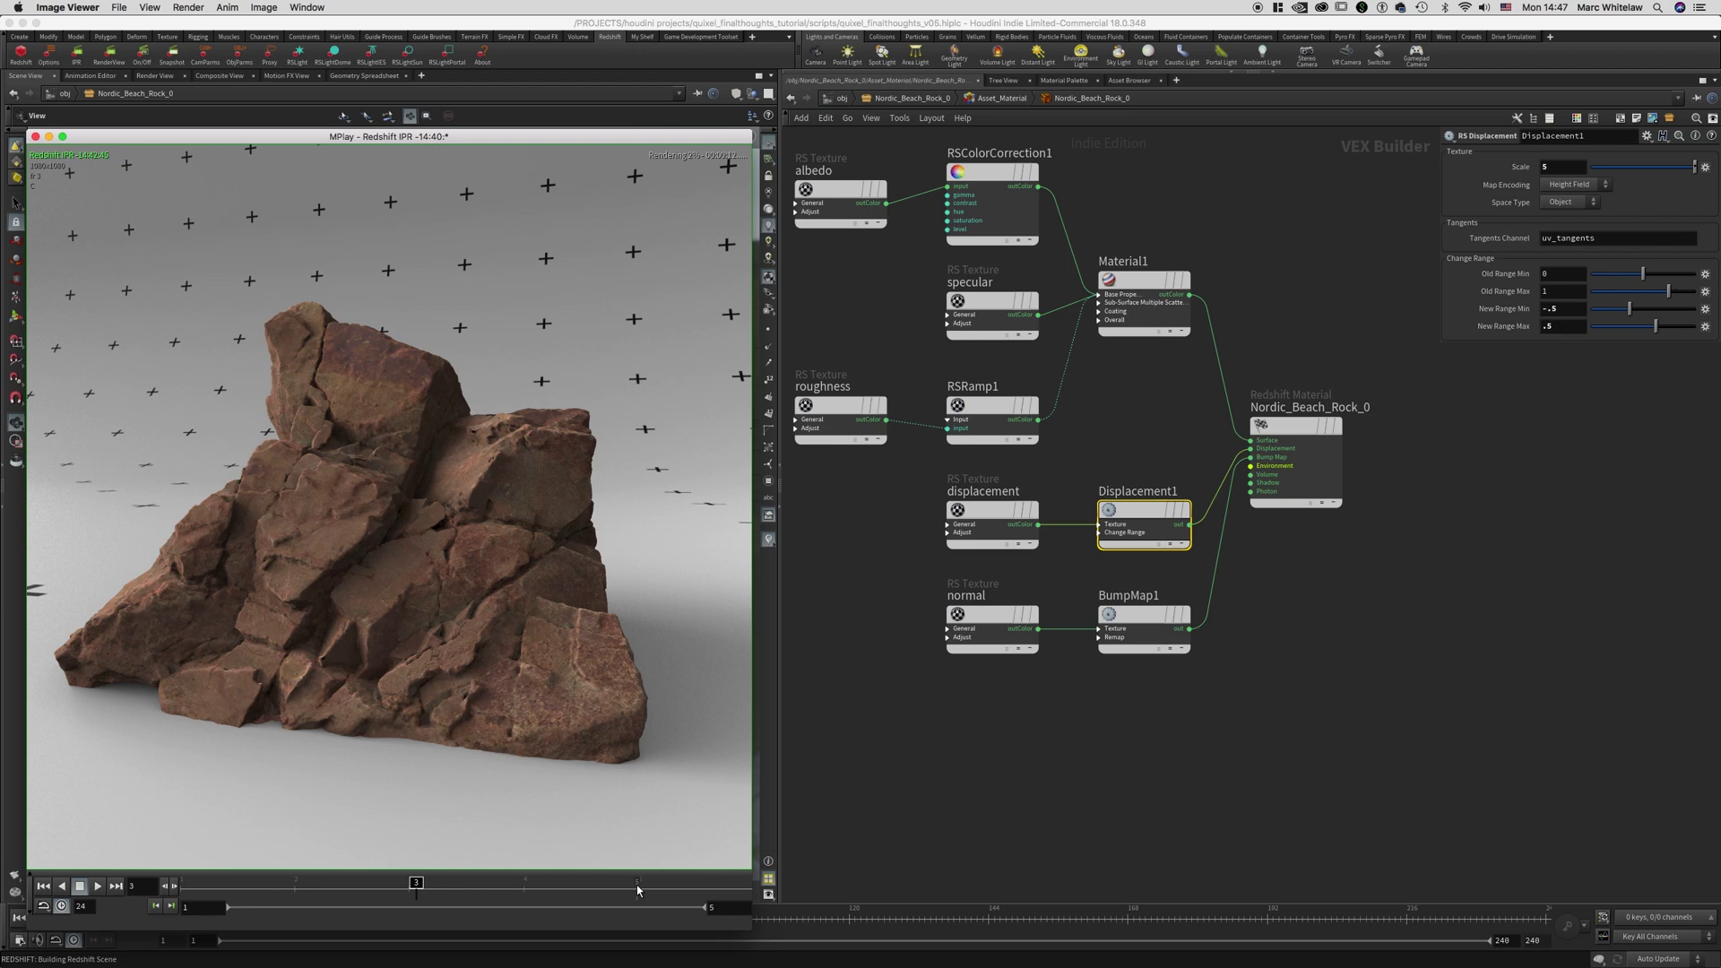
left_click(636, 887)
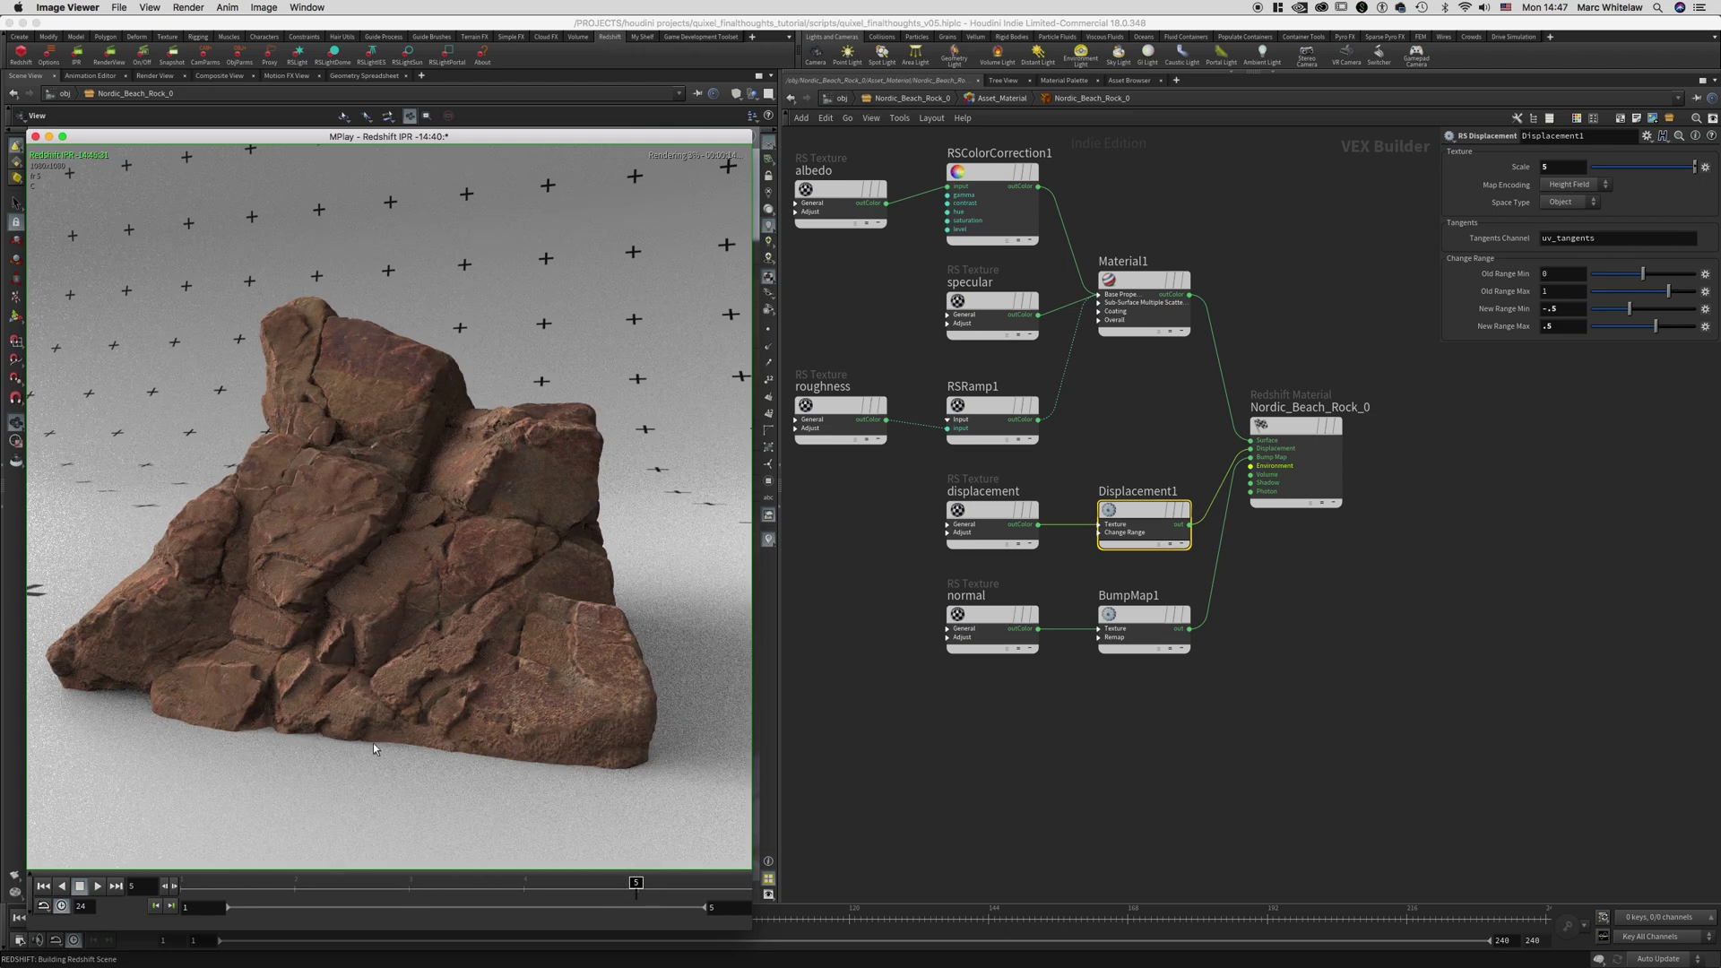
Give the displacement RS Texture a Color Offset of -0.25 and view the new render
left_click(991, 525)
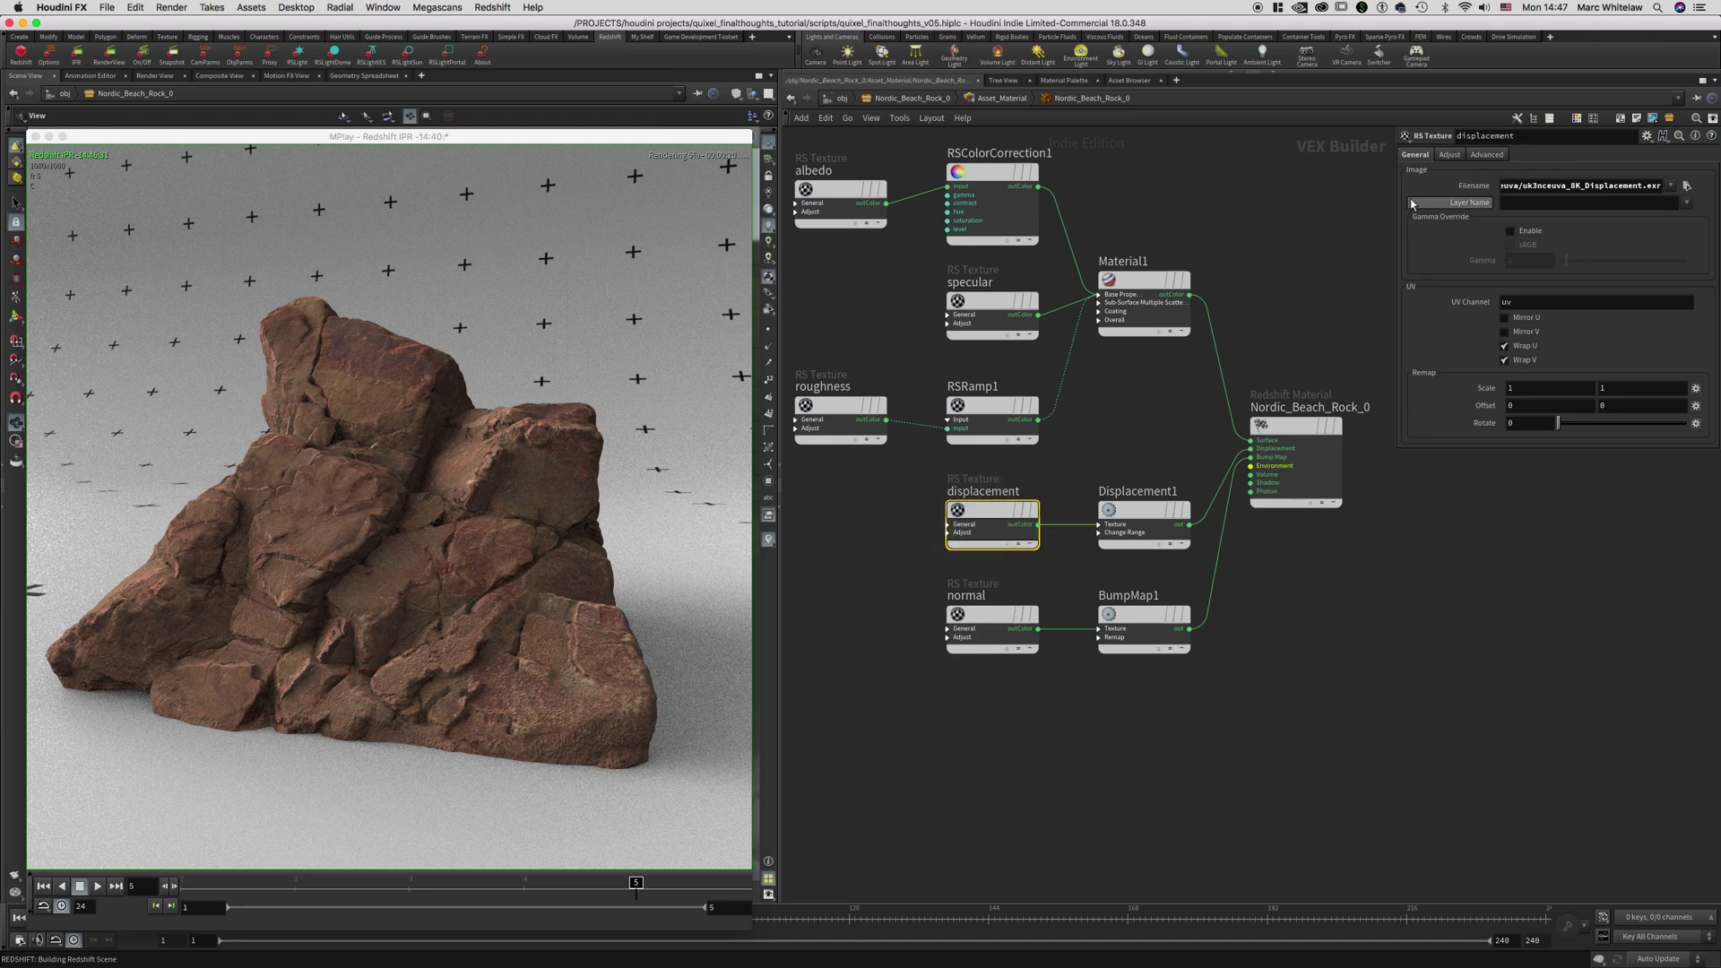
left_click(1449, 154)
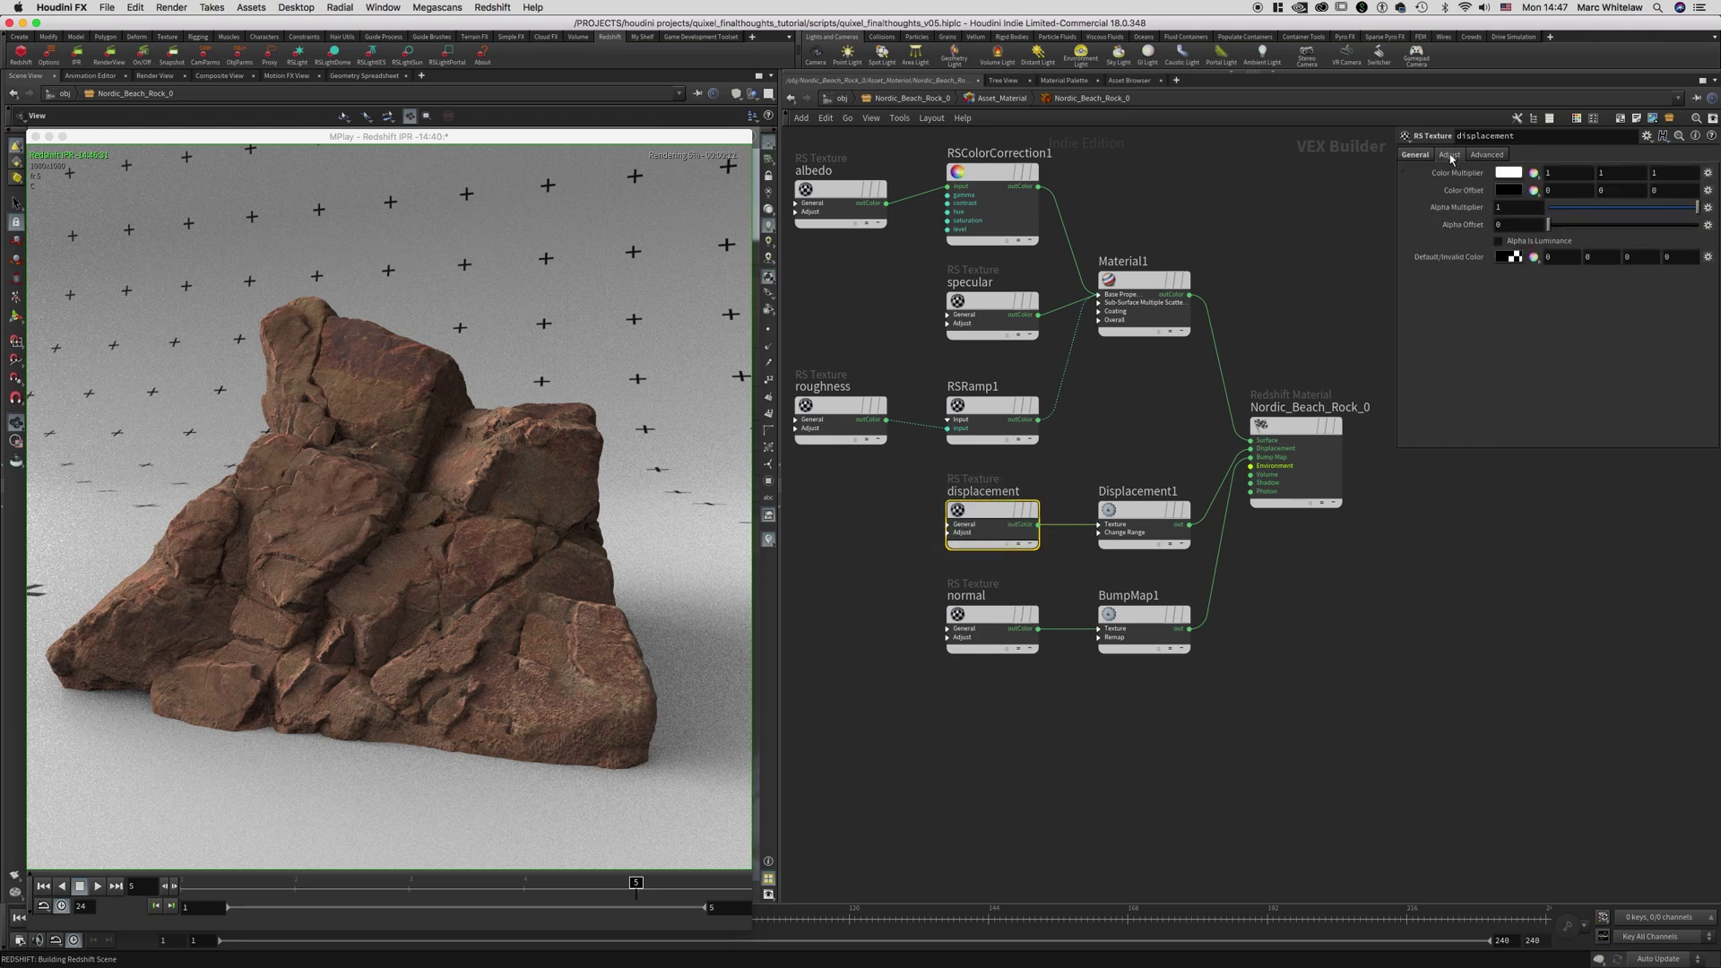
left_click(1508, 193)
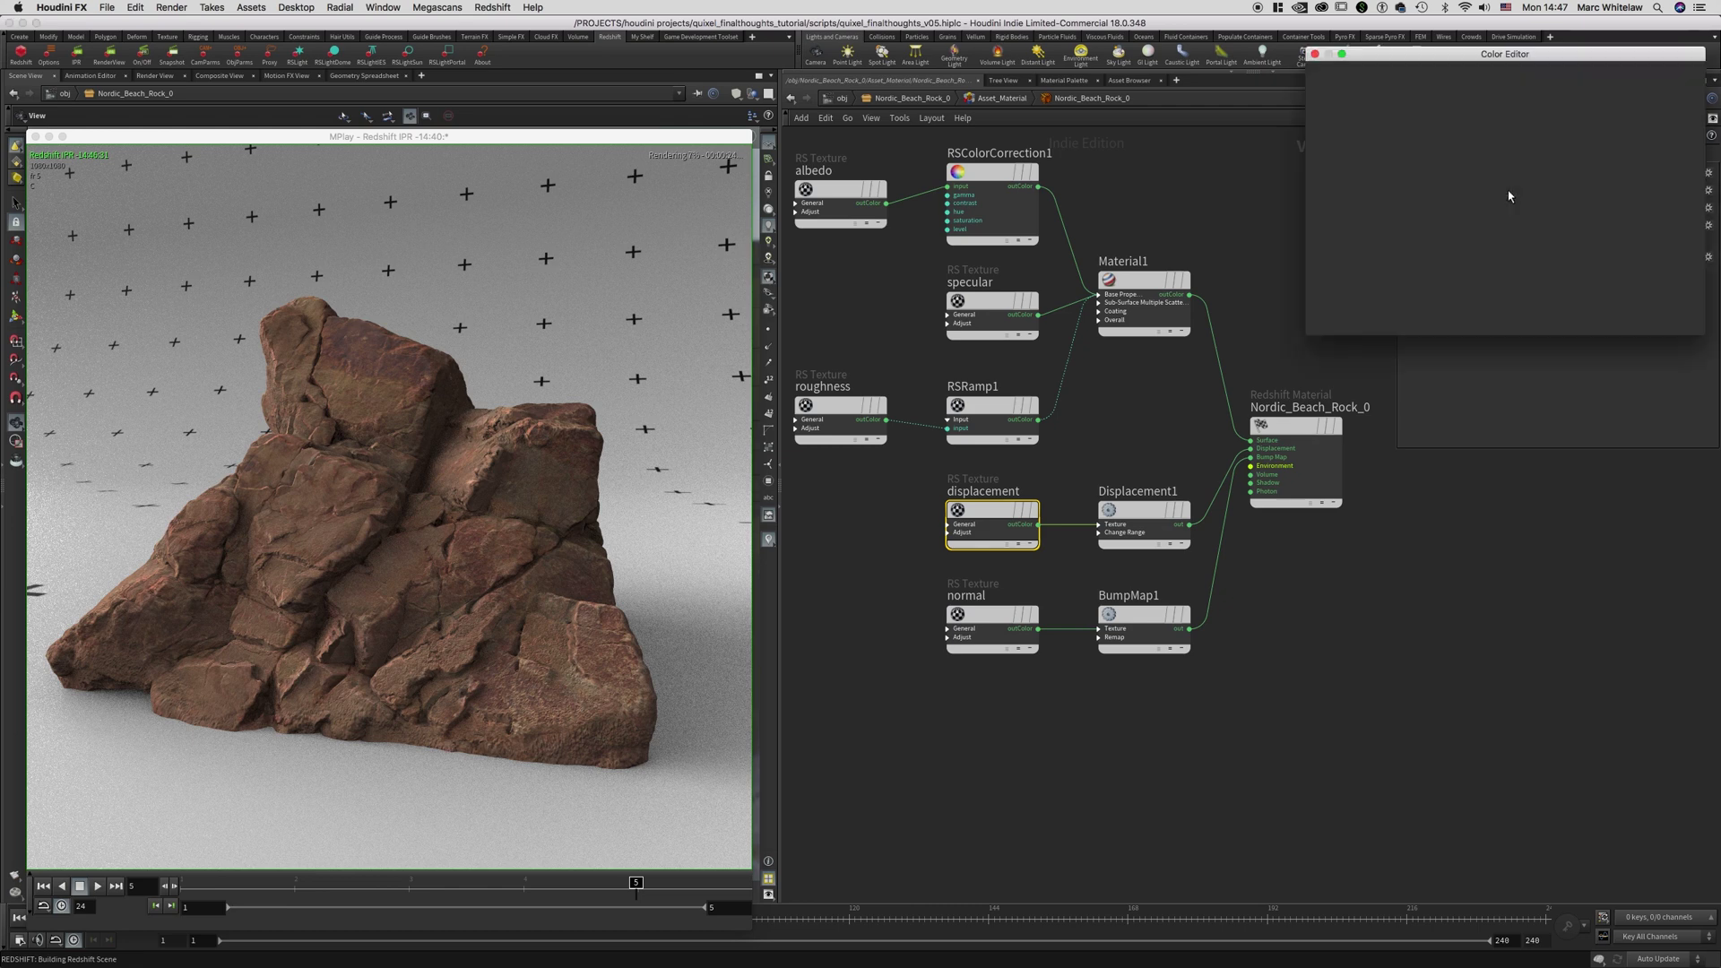
left_click(1482, 272)
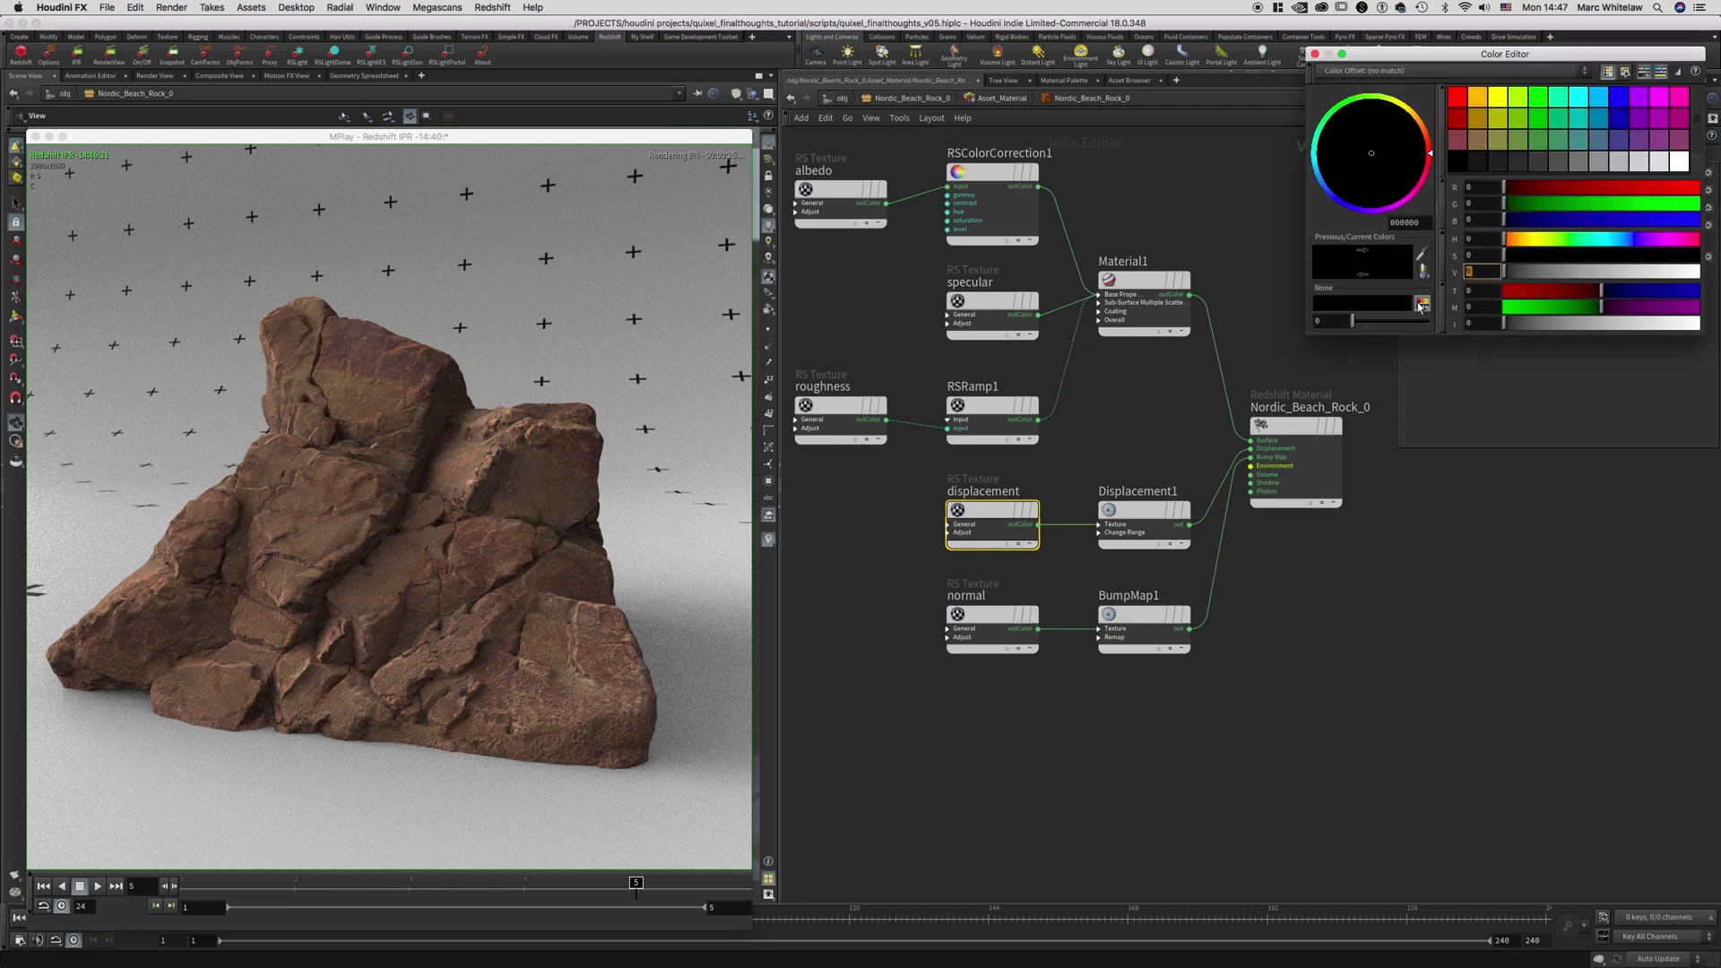
type("-.25")
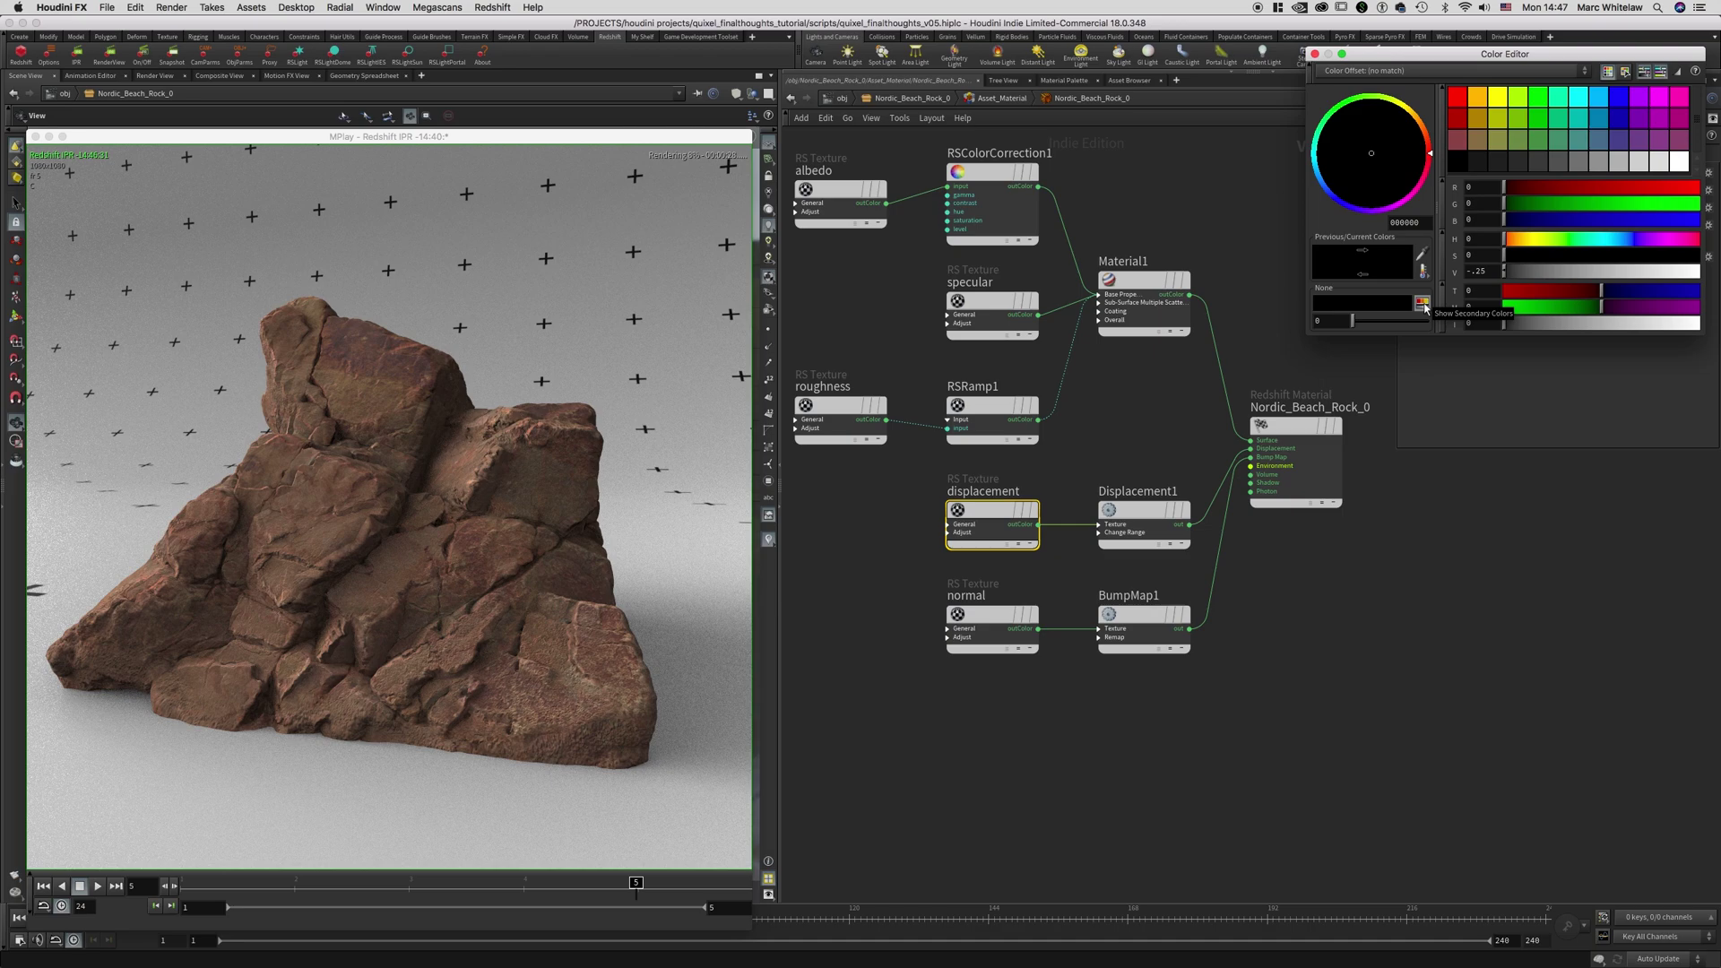
key("Return")
left_click(1315, 54)
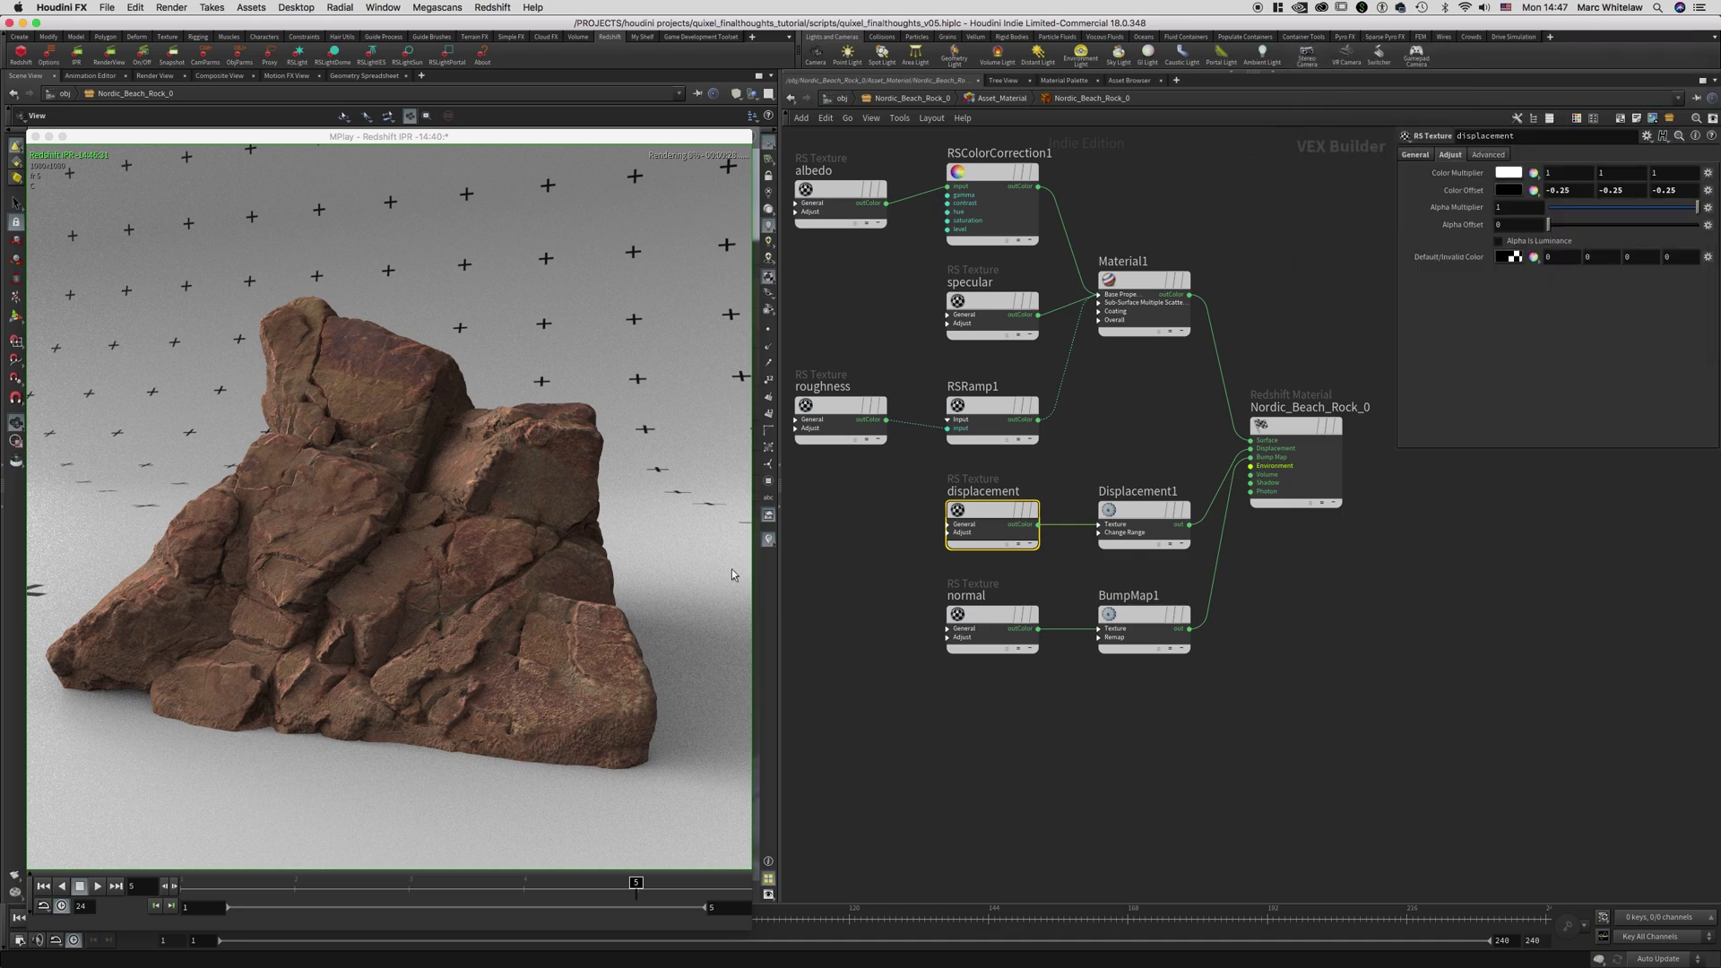
left_click_drag(470, 141, 468, 138)
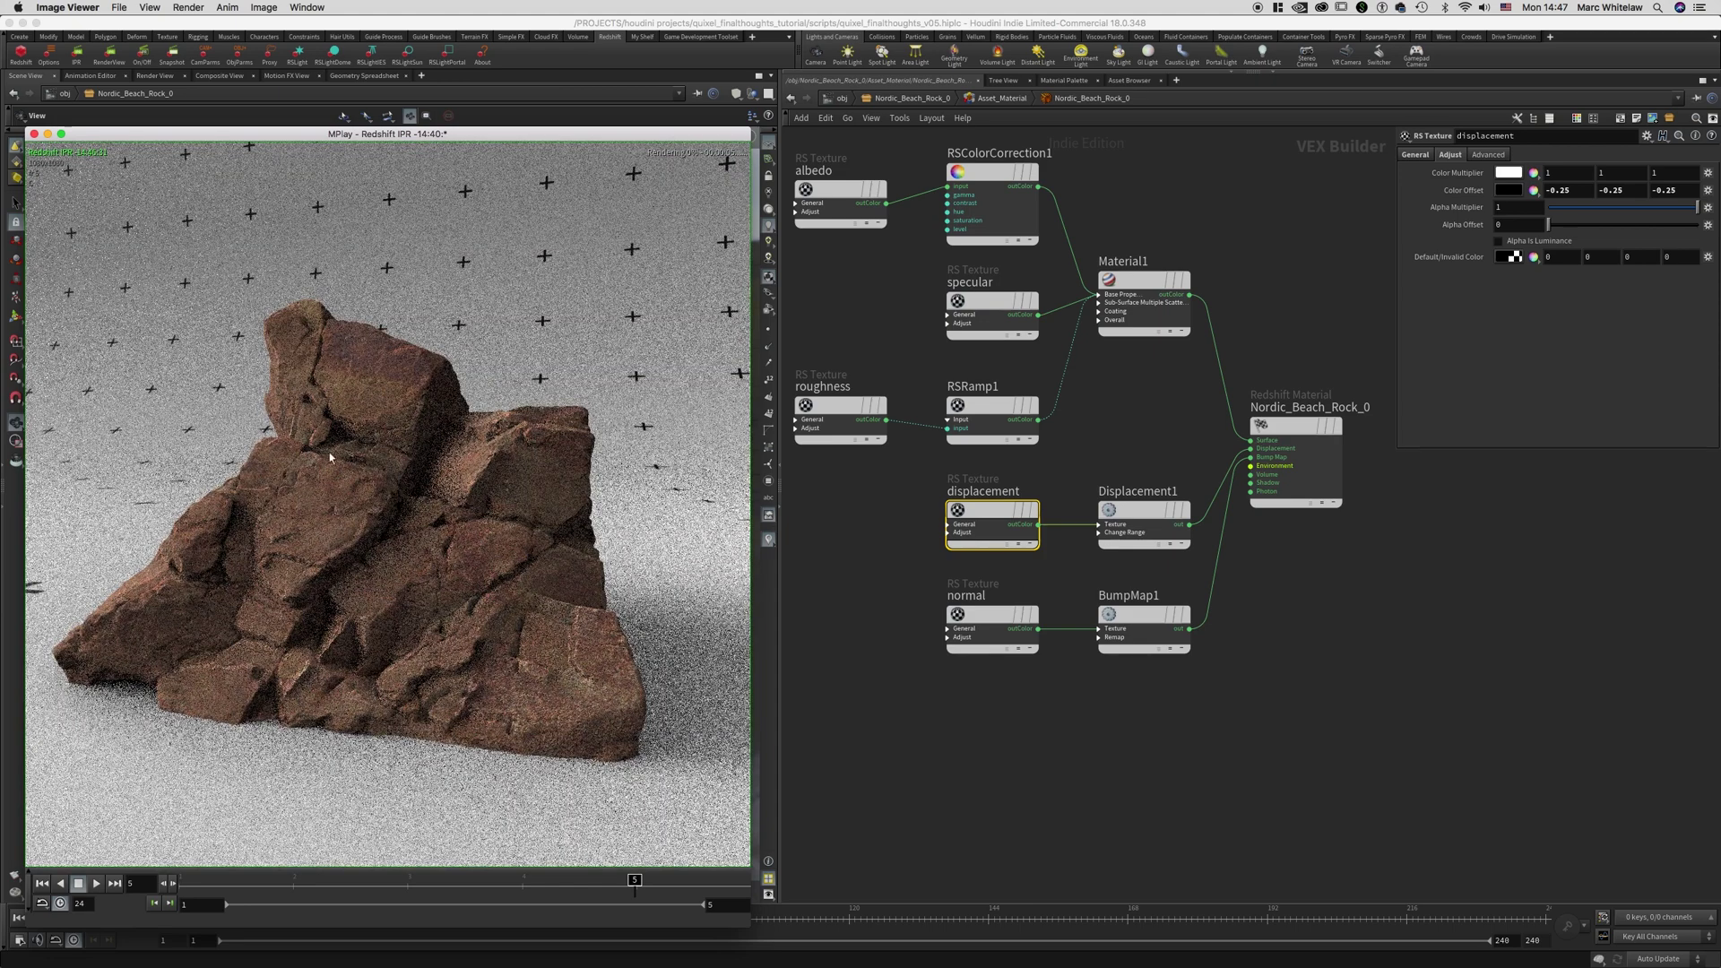
Show the frame 3 render in MPlay for comparison
left_click(422, 875)
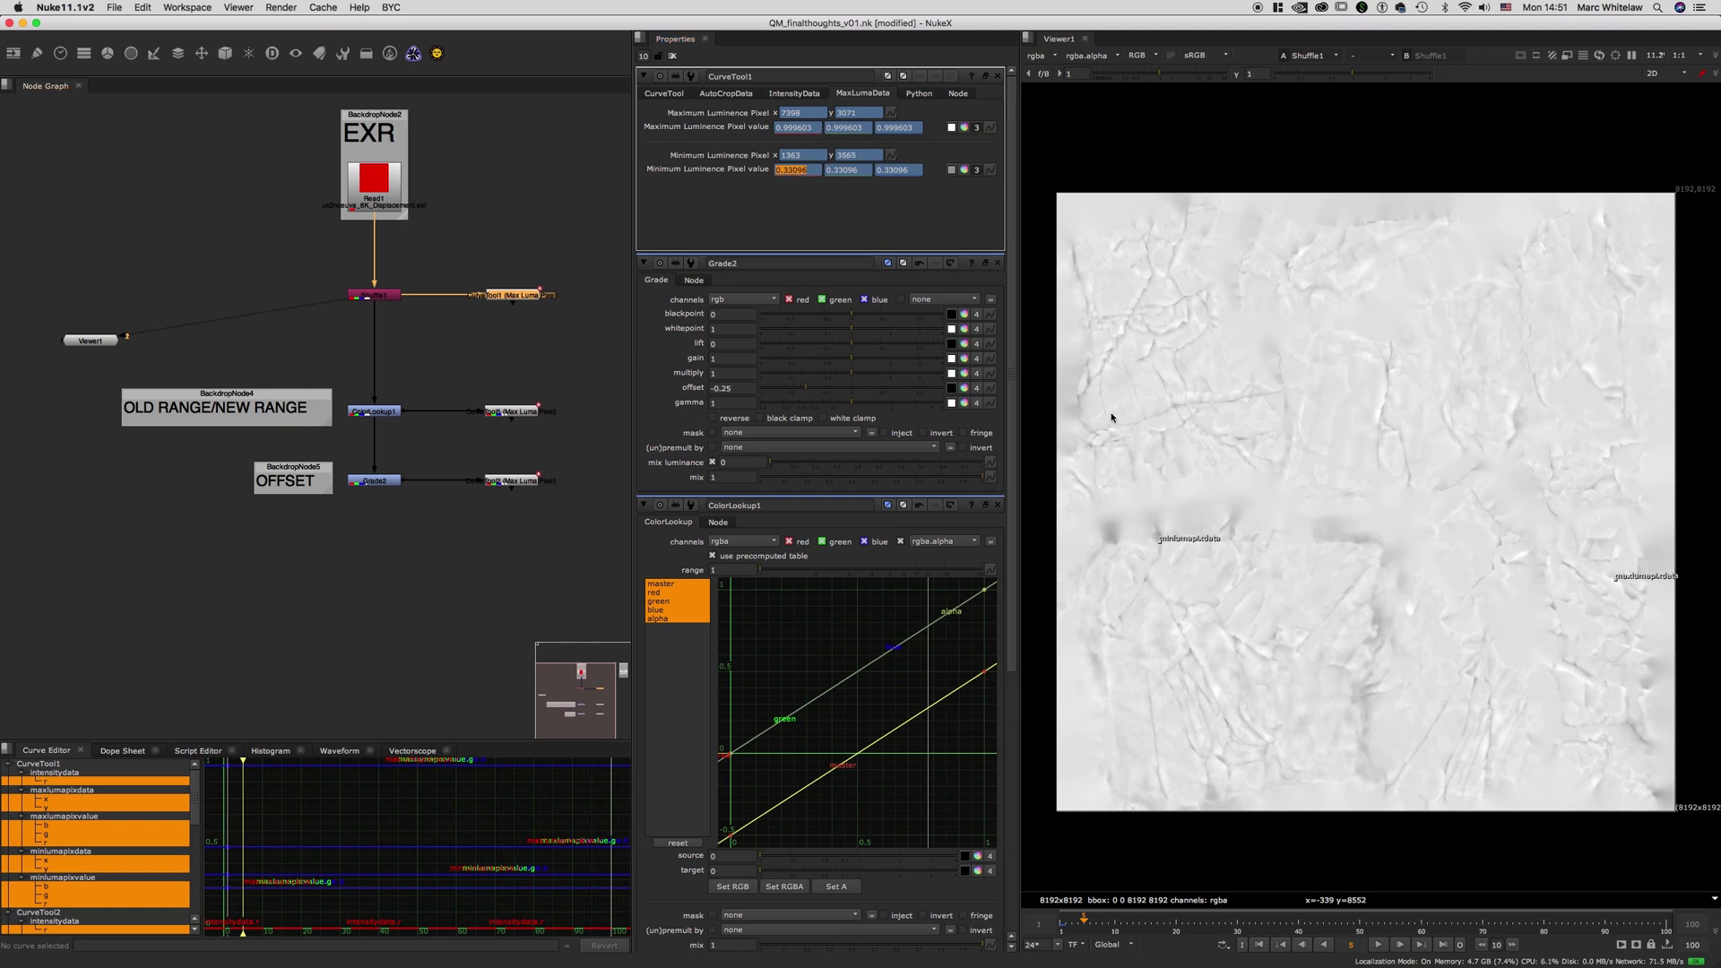
View the ColorLookup1 remap output with its properties and CurveTool5's luminance readout shown
left_click(372, 411)
key("1")
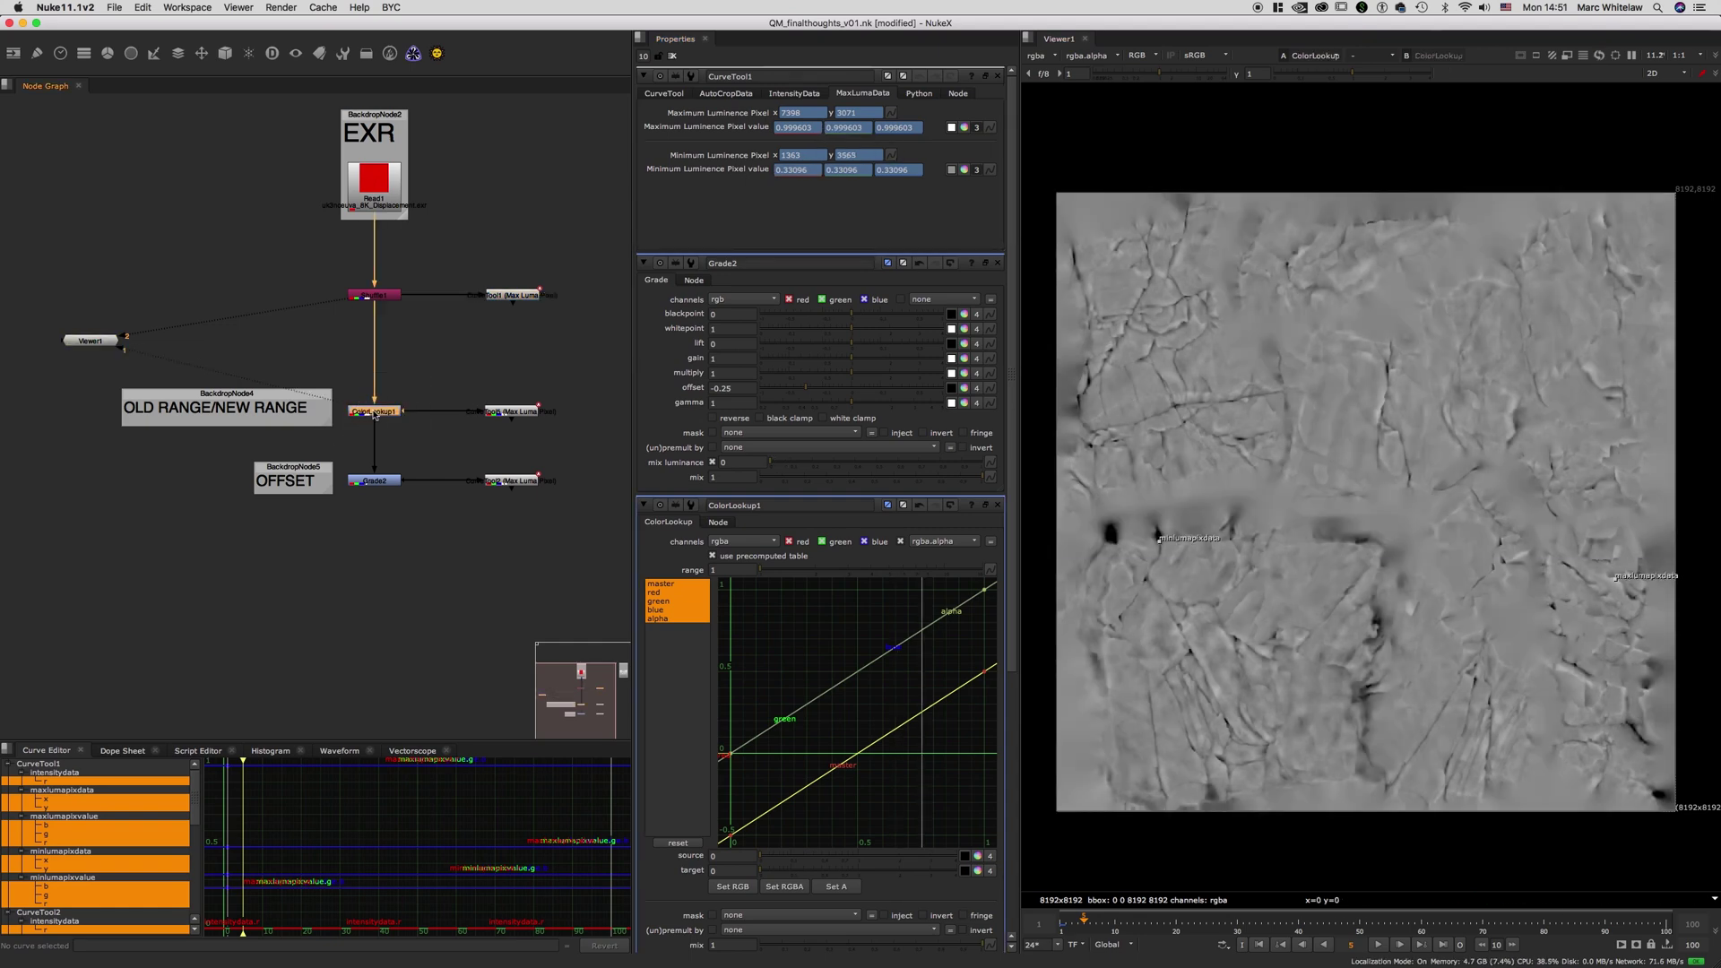
double_click(372, 412)
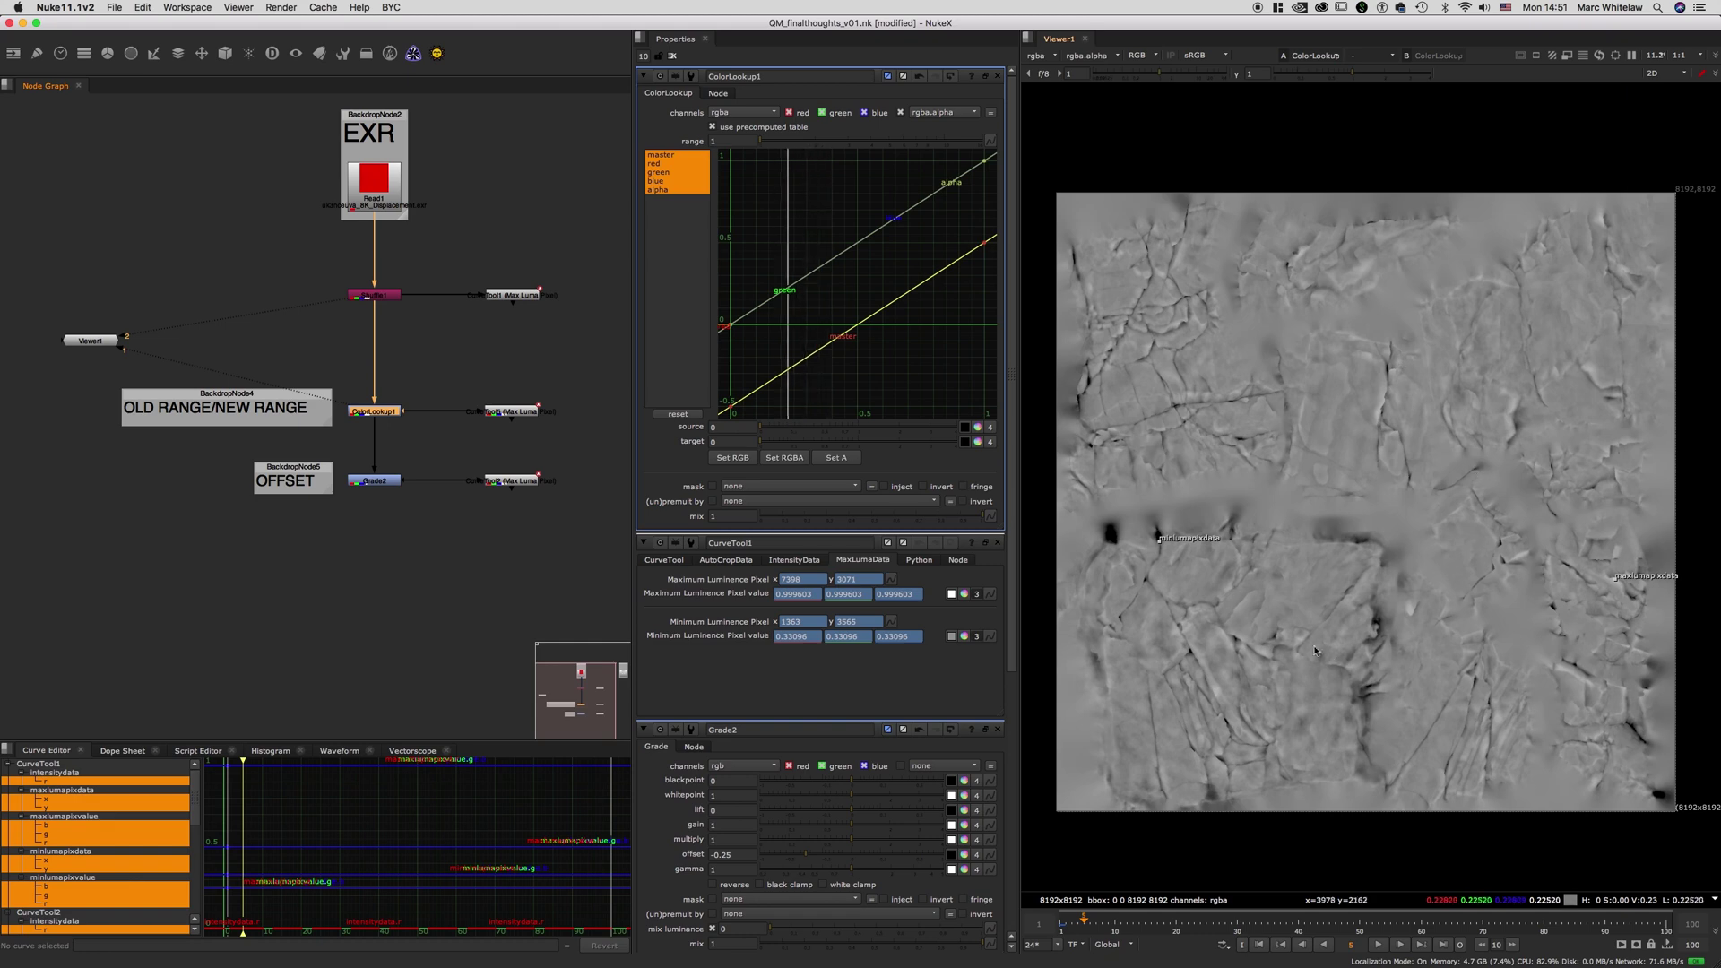
double_click(515, 412)
scroll(1292, 386, "down", 1)
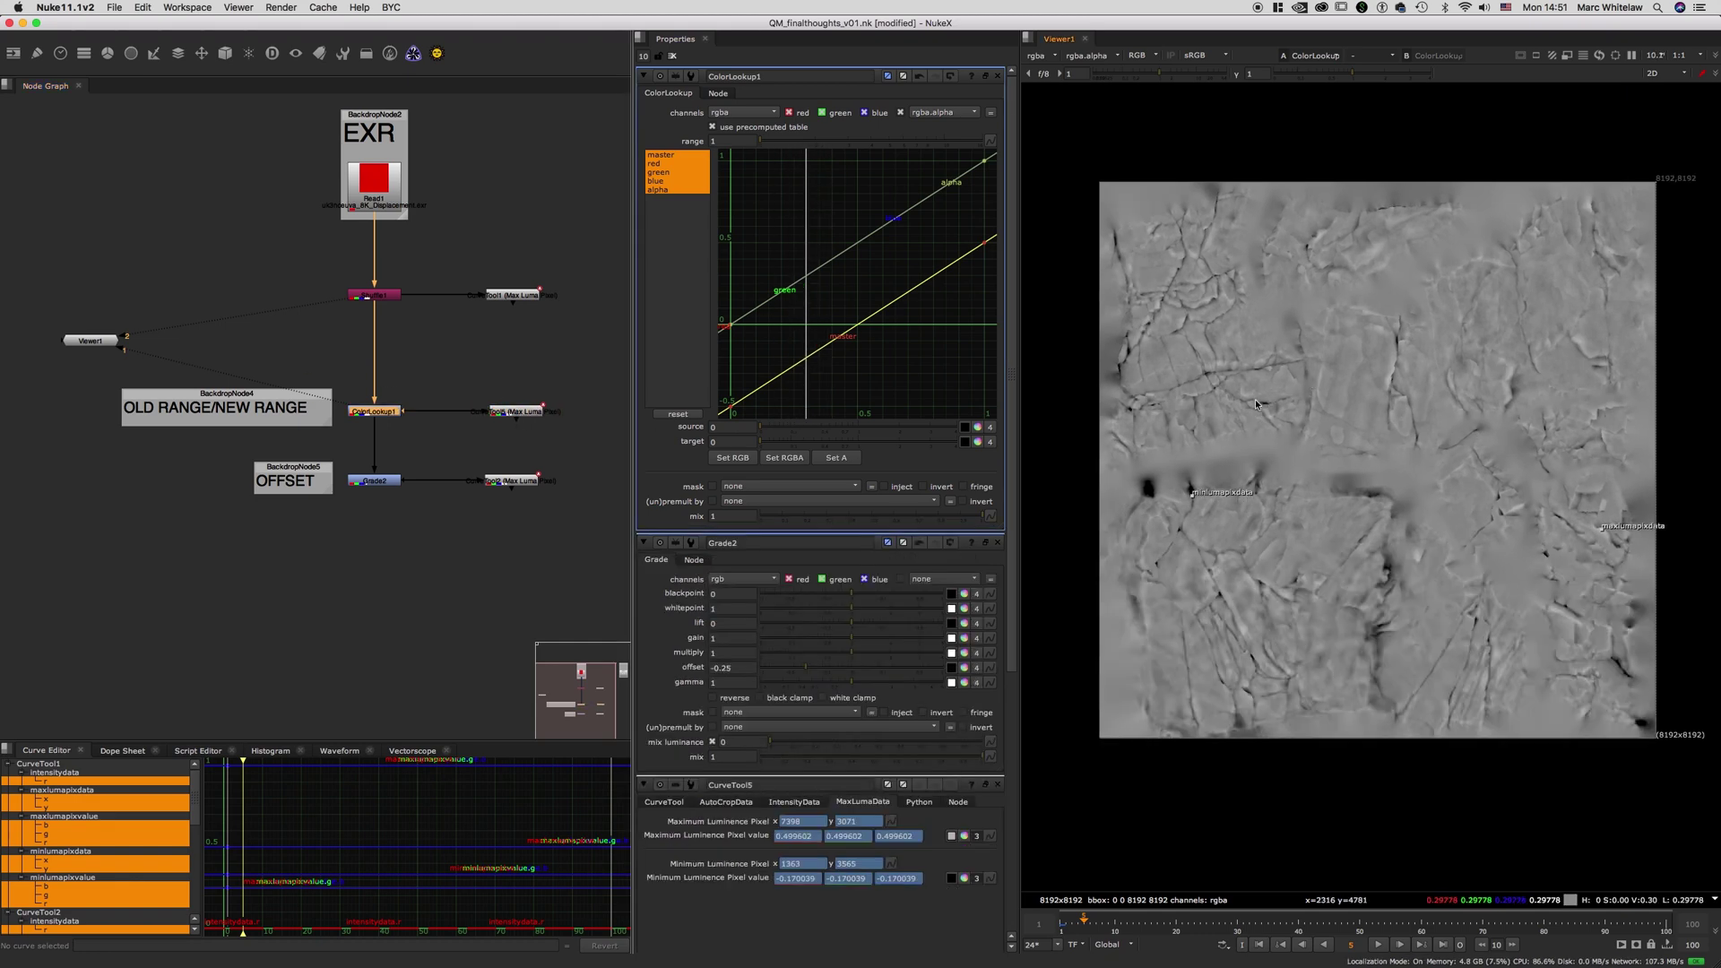
View the Grade2 -0.25 offset result, measuring -0.170039 to 0.499602 luminance, zoomed in
left_click(375, 481)
key("1")
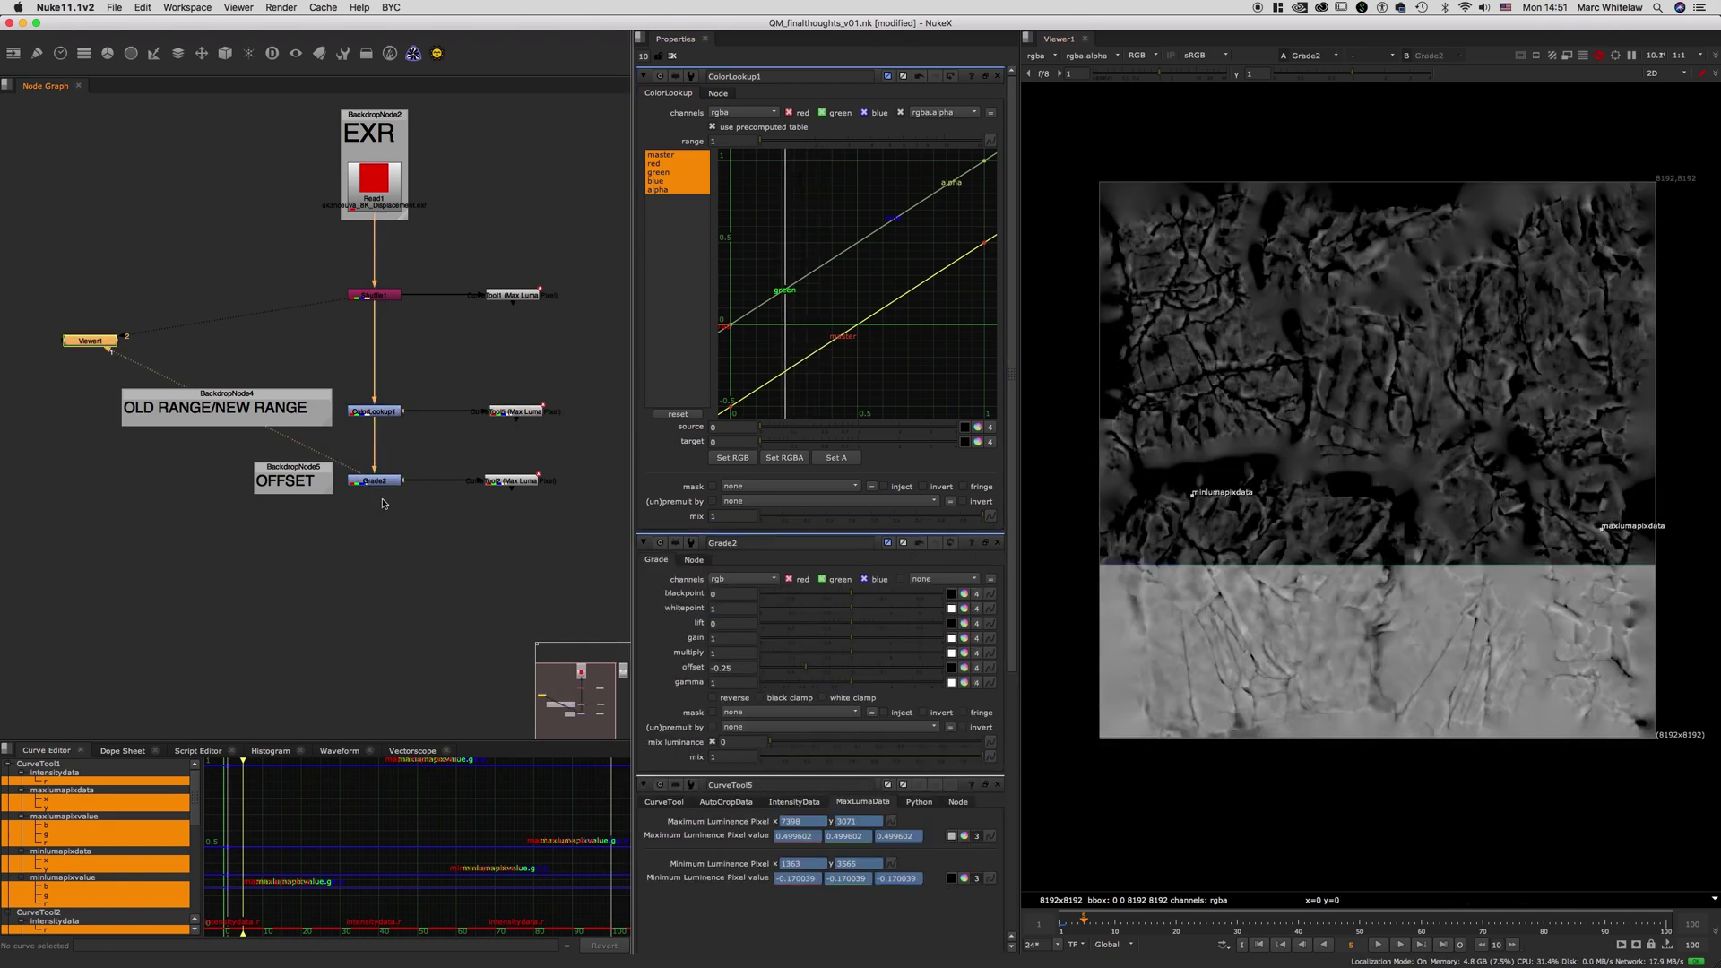
scroll(1353, 341, "up", 3)
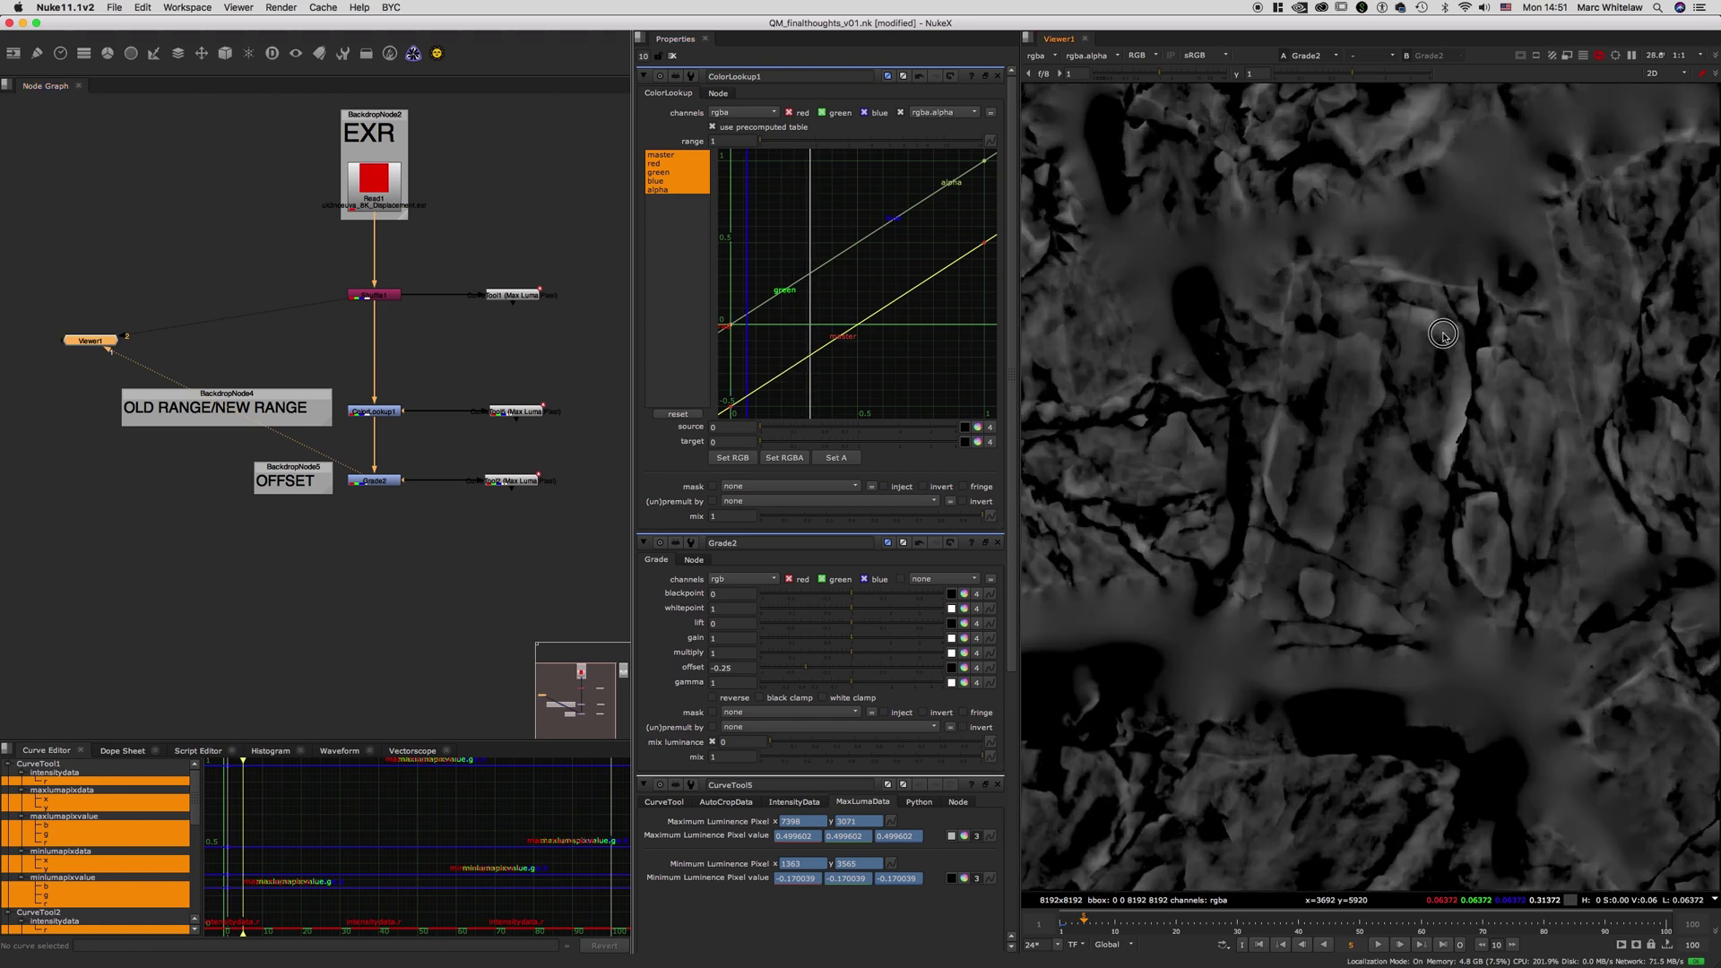
scroll(1380, 354, "down", 2)
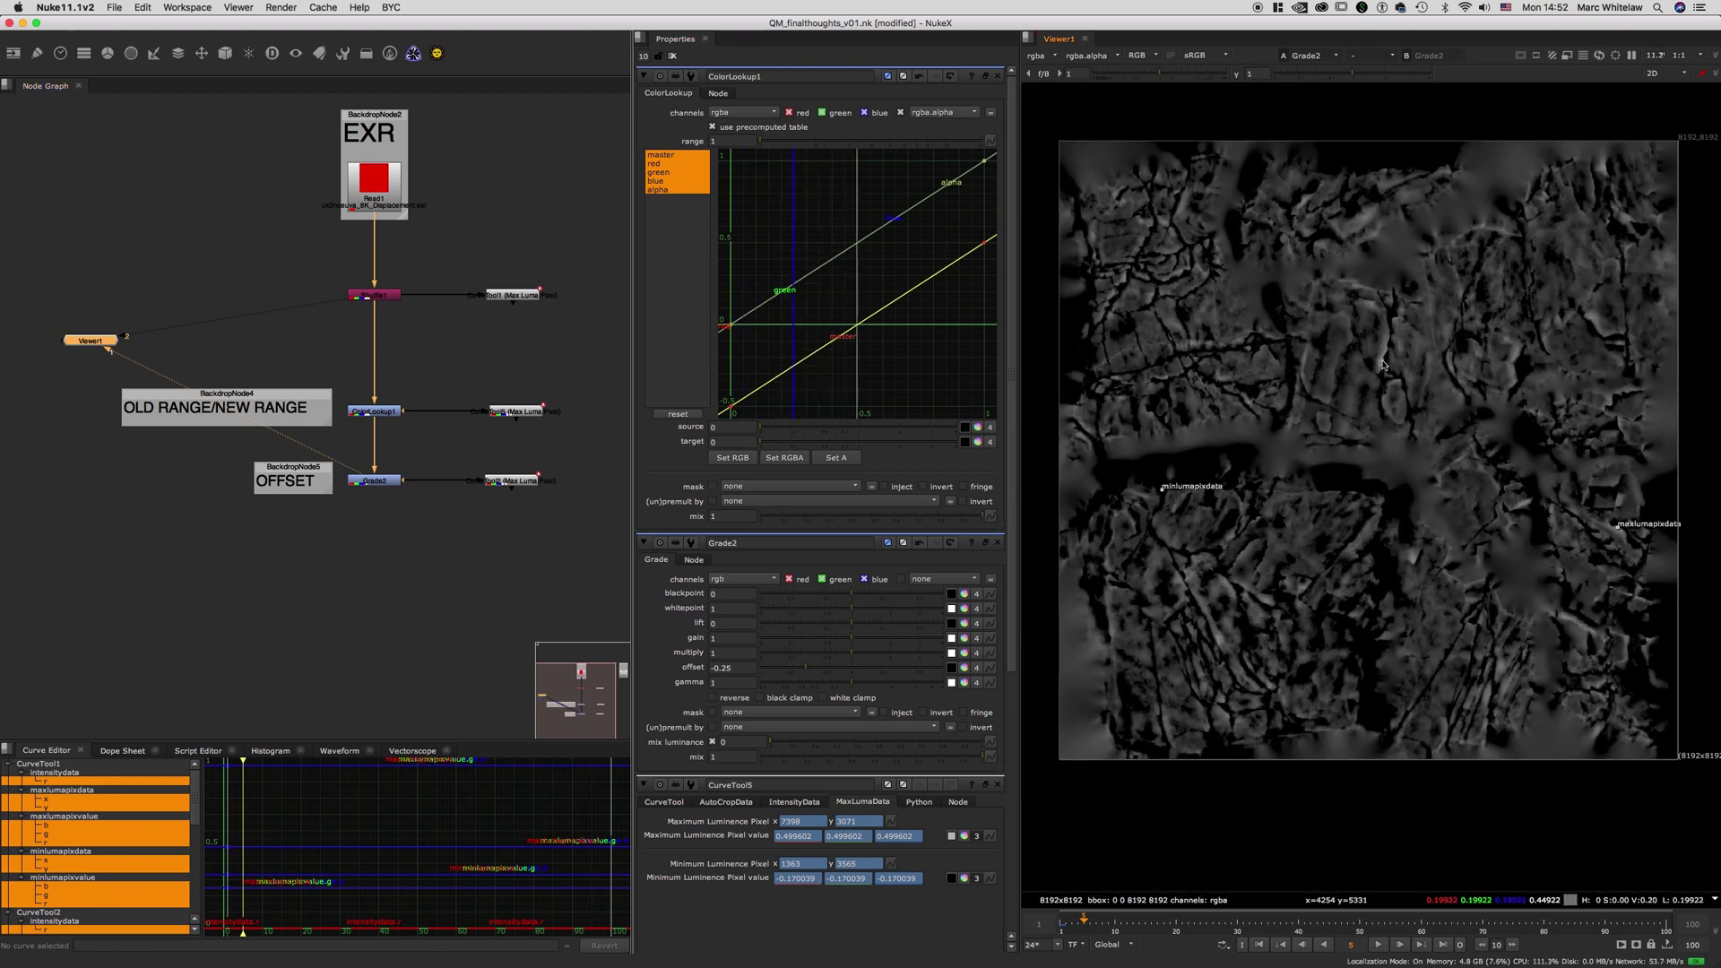
scroll(1362, 348, "up", 2)
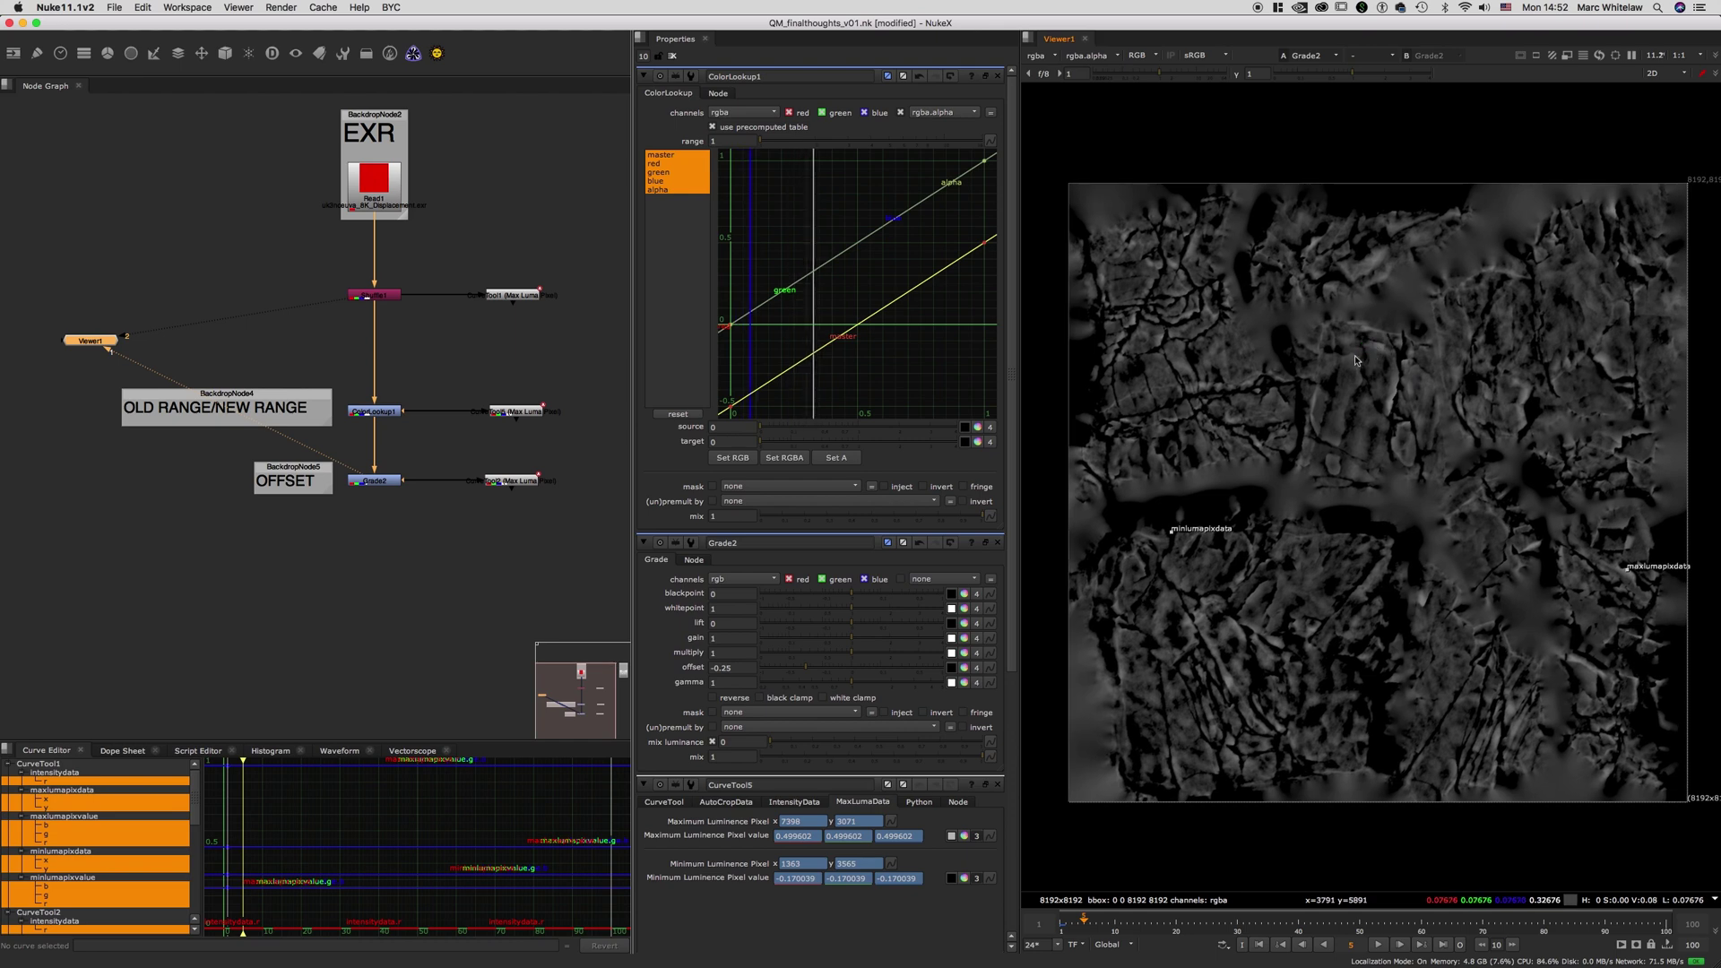